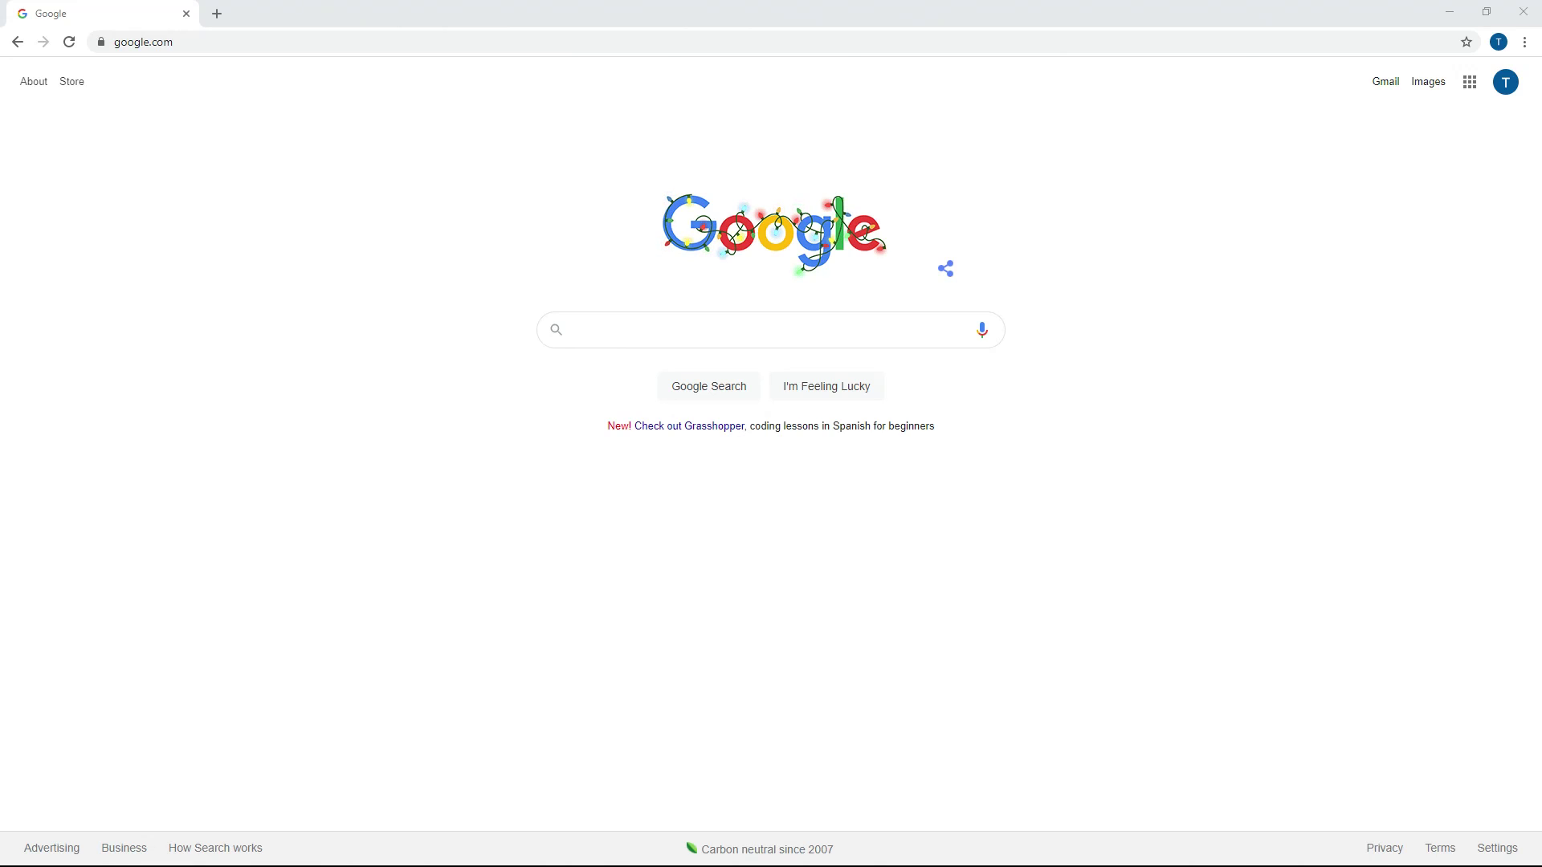
# Enter the router address 192.168.1.1 in Chrome's address bar.
pyautogui.click(200, 42)
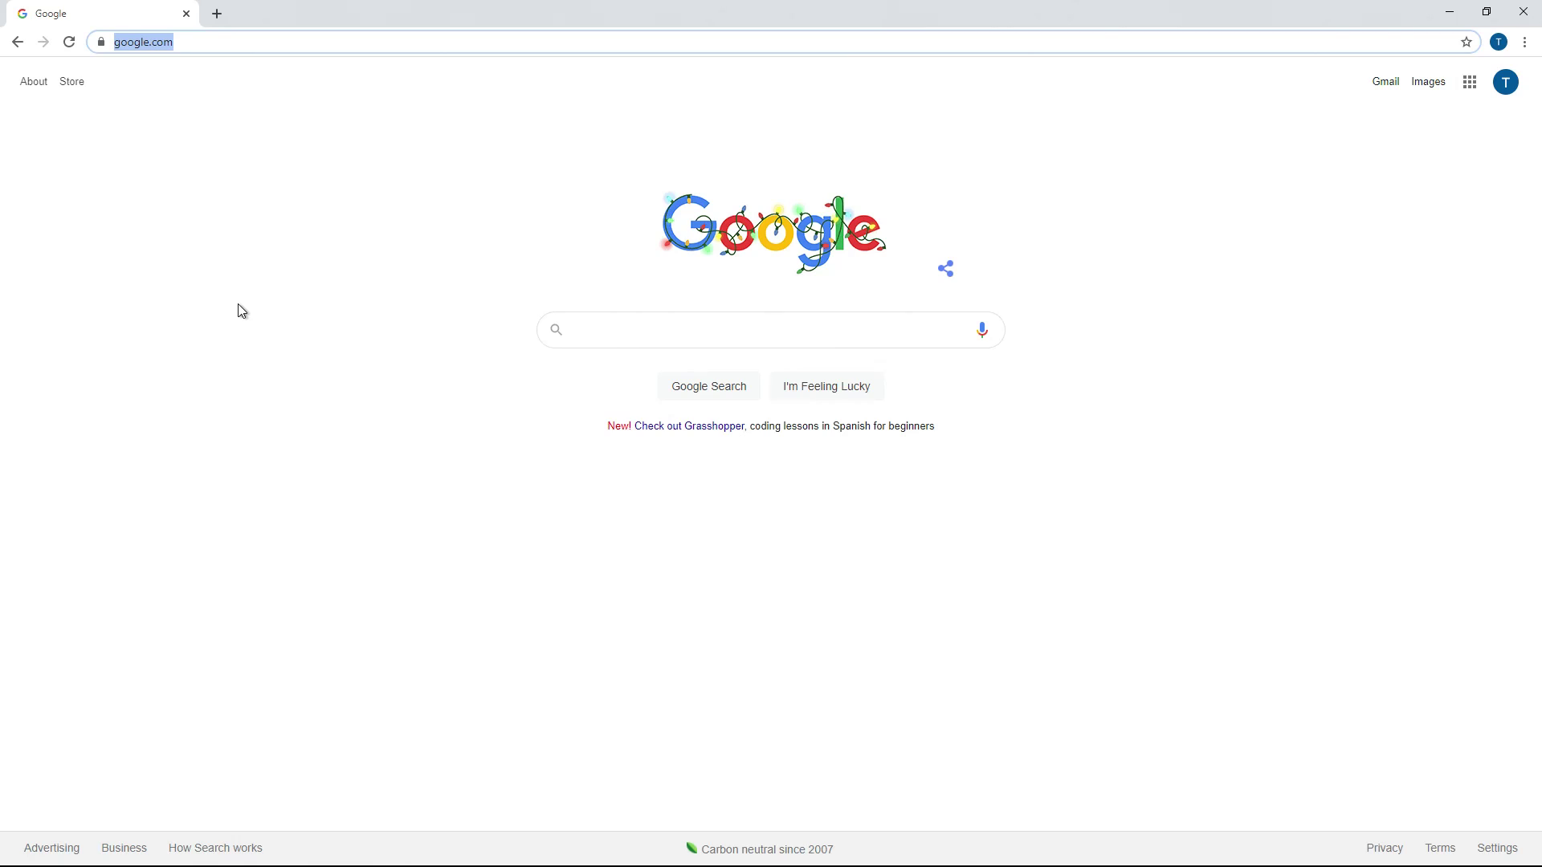
pyautogui.write('192')
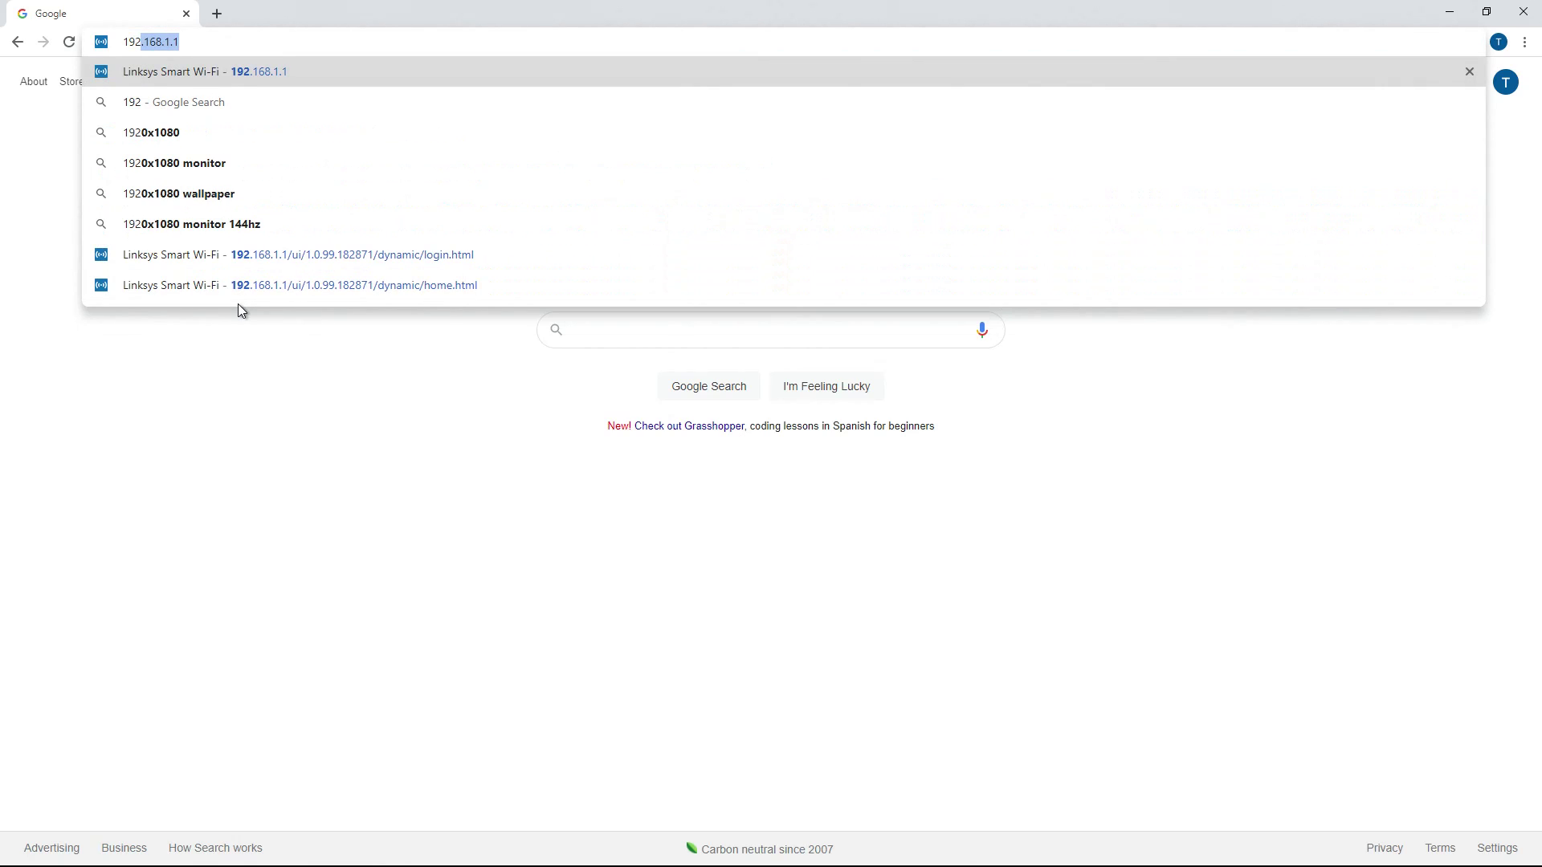
pyautogui.write('.168.')
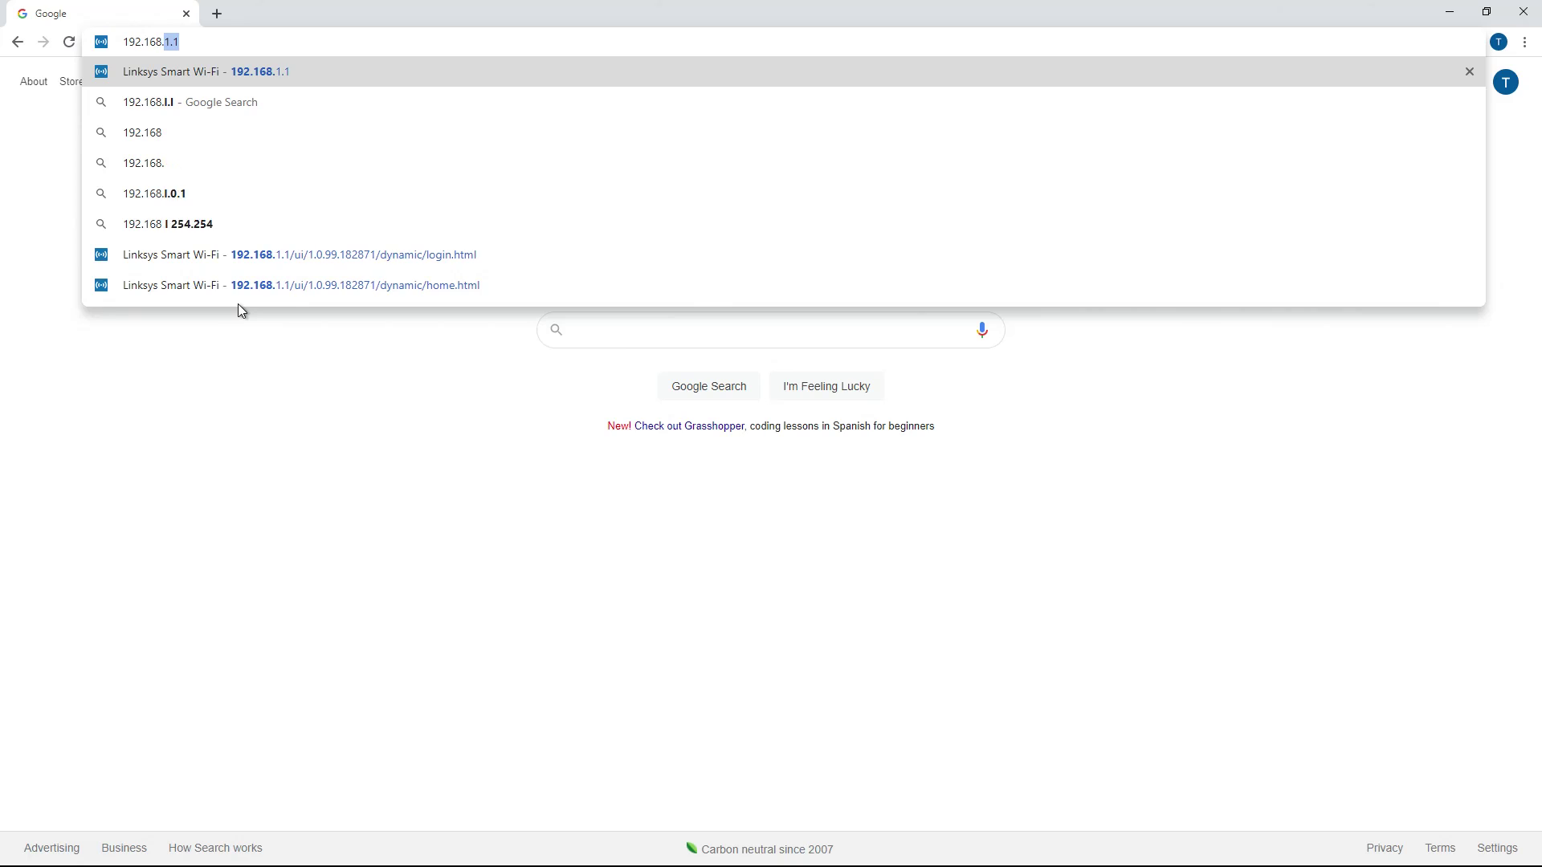
pyautogui.write('1.1')
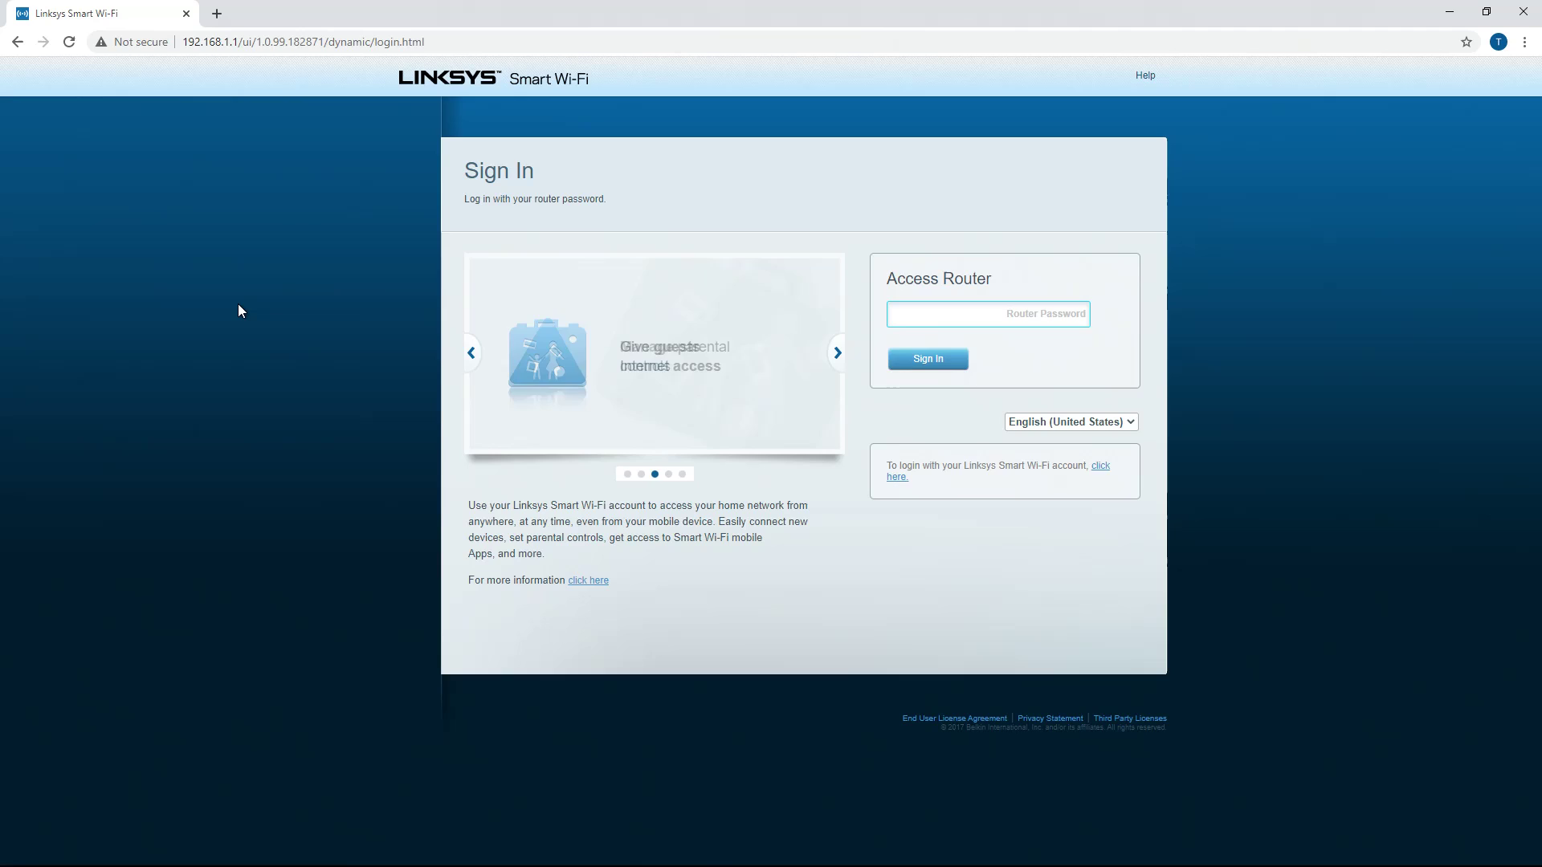
# Sign in with the router password to reach the home dashboard.
pyautogui.write('•')
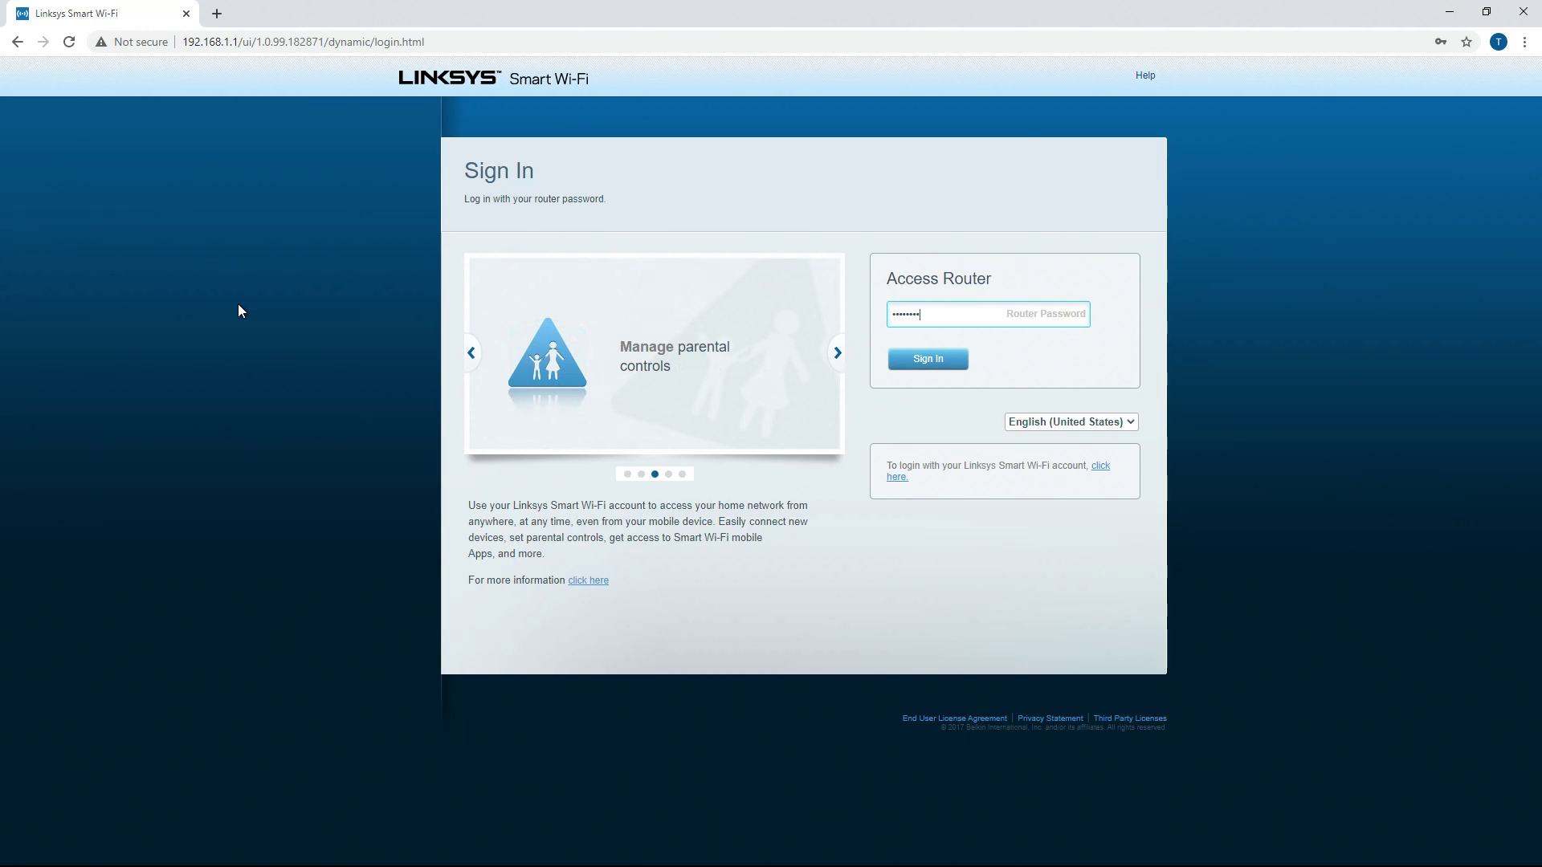
pyautogui.press('Return')
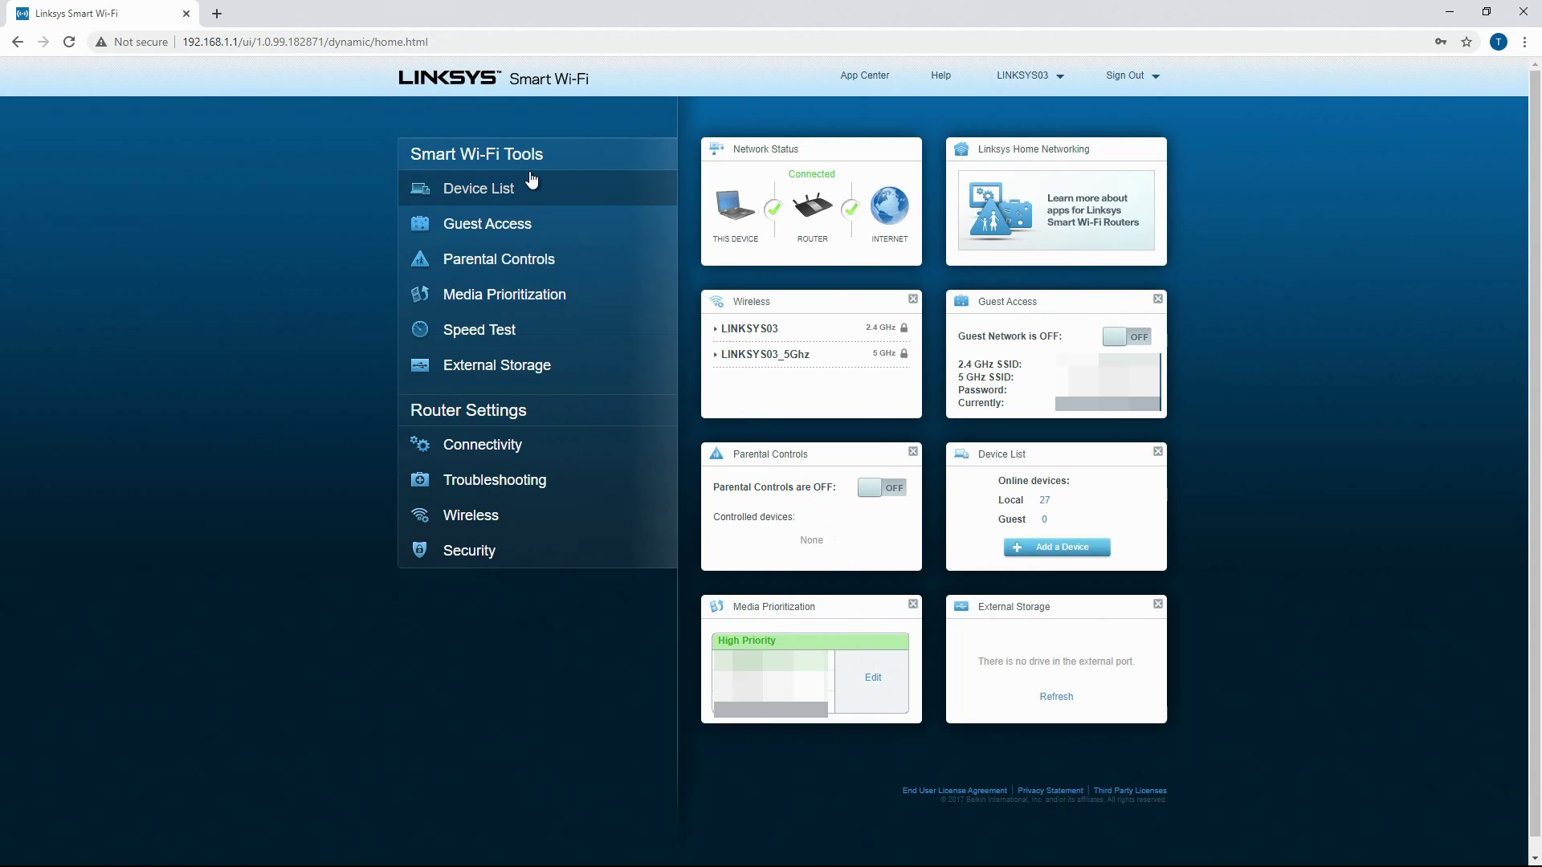
# View the Guest Access settings, then the Parental Controls, which are switched off.
pyautogui.click(526, 225)
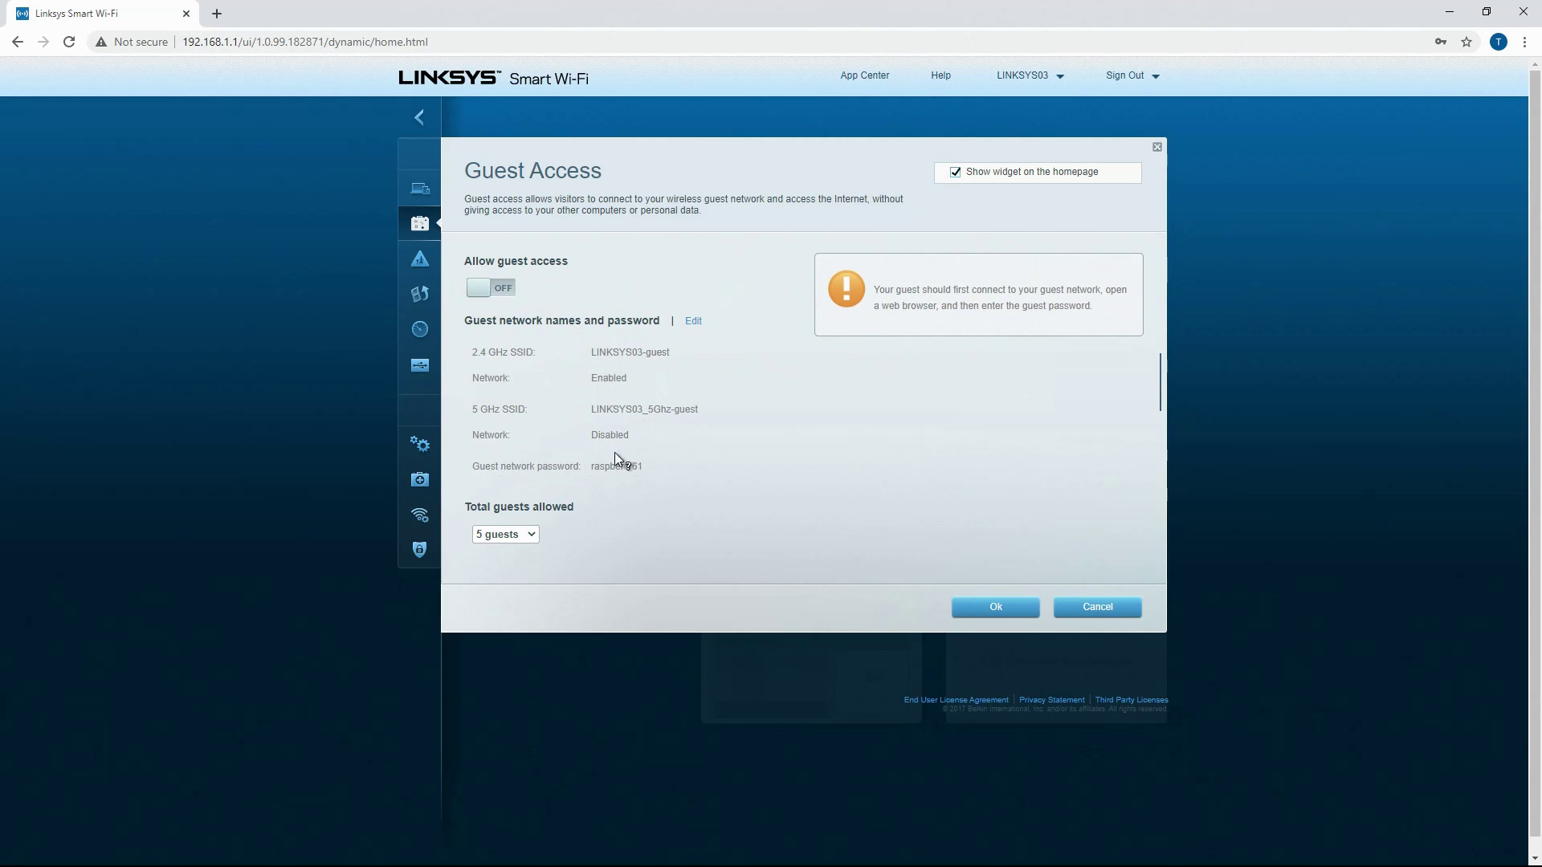
pyautogui.click(419, 257)
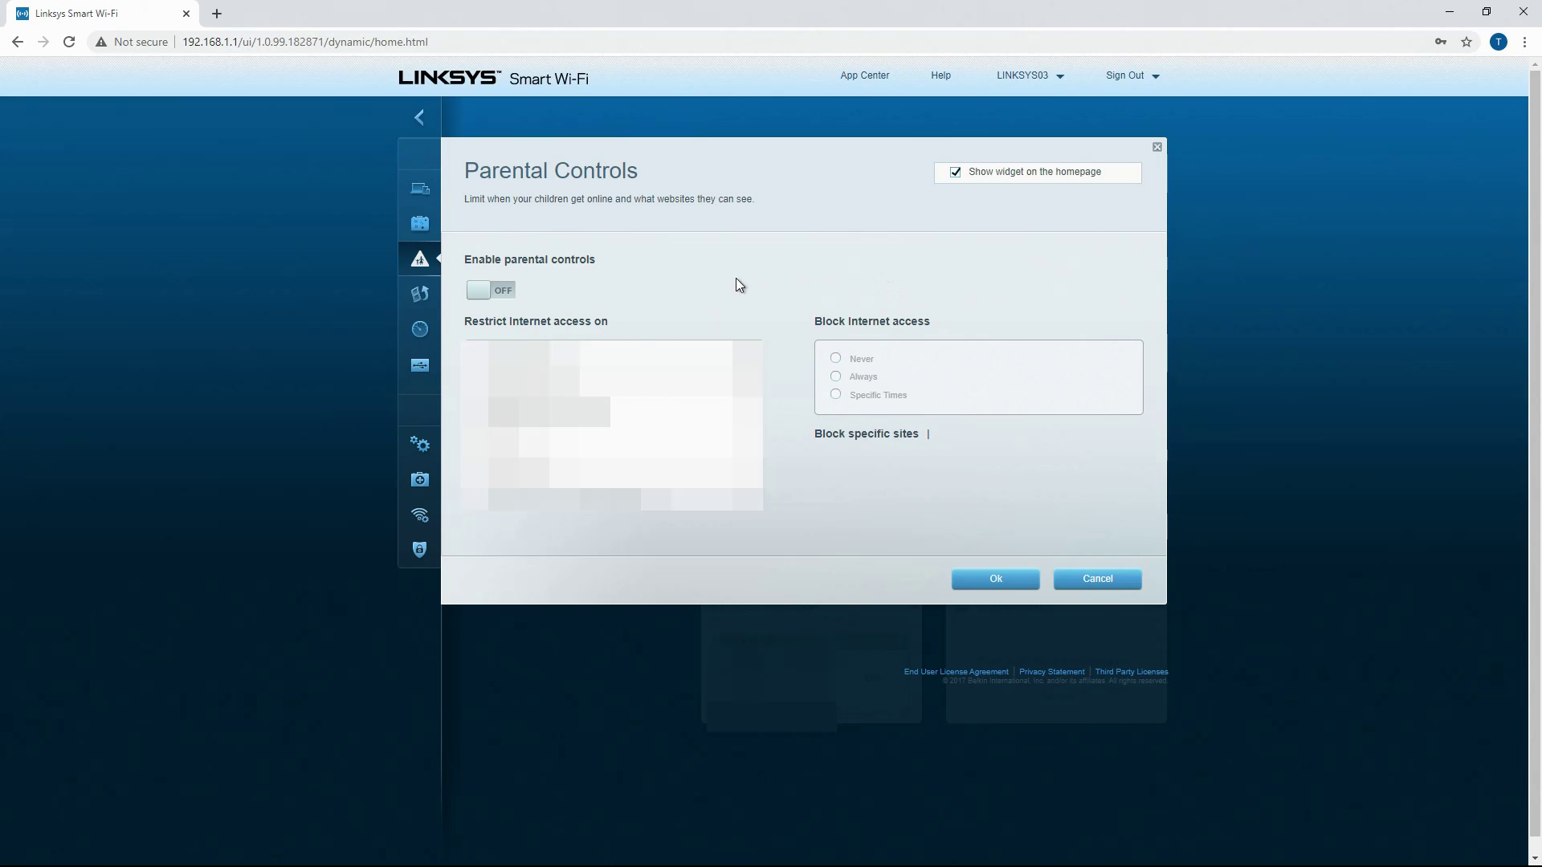
# In Media Prioritization, move a device up into High Priority and back to Normal Priority.
pyautogui.click(418, 292)
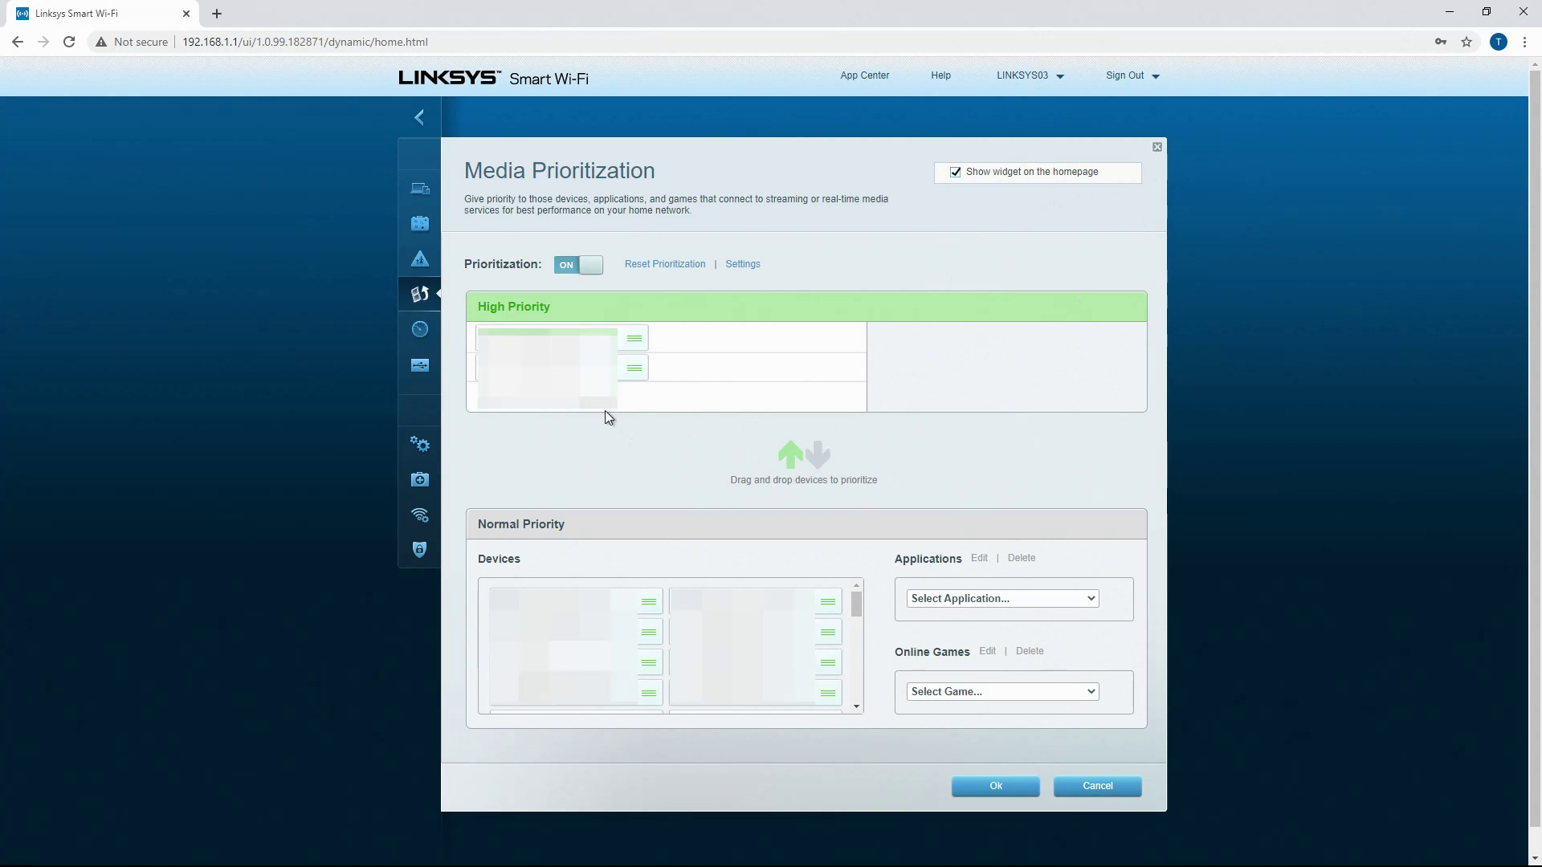
pyautogui.moveTo(648, 602); pyautogui.dragTo(631, 396)
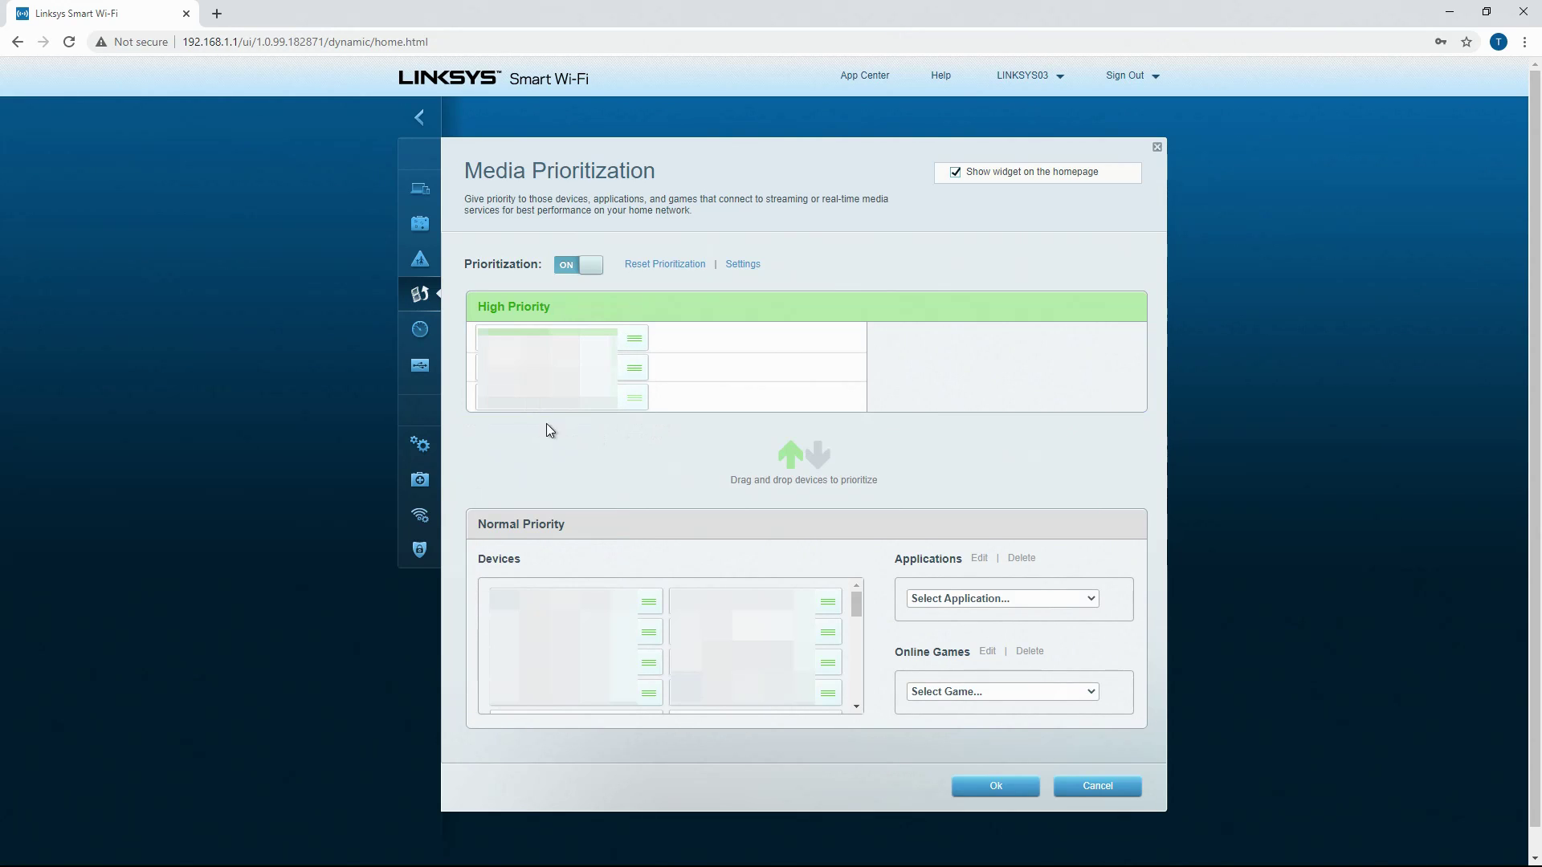
pyautogui.moveTo(634, 398); pyautogui.dragTo(667, 531)
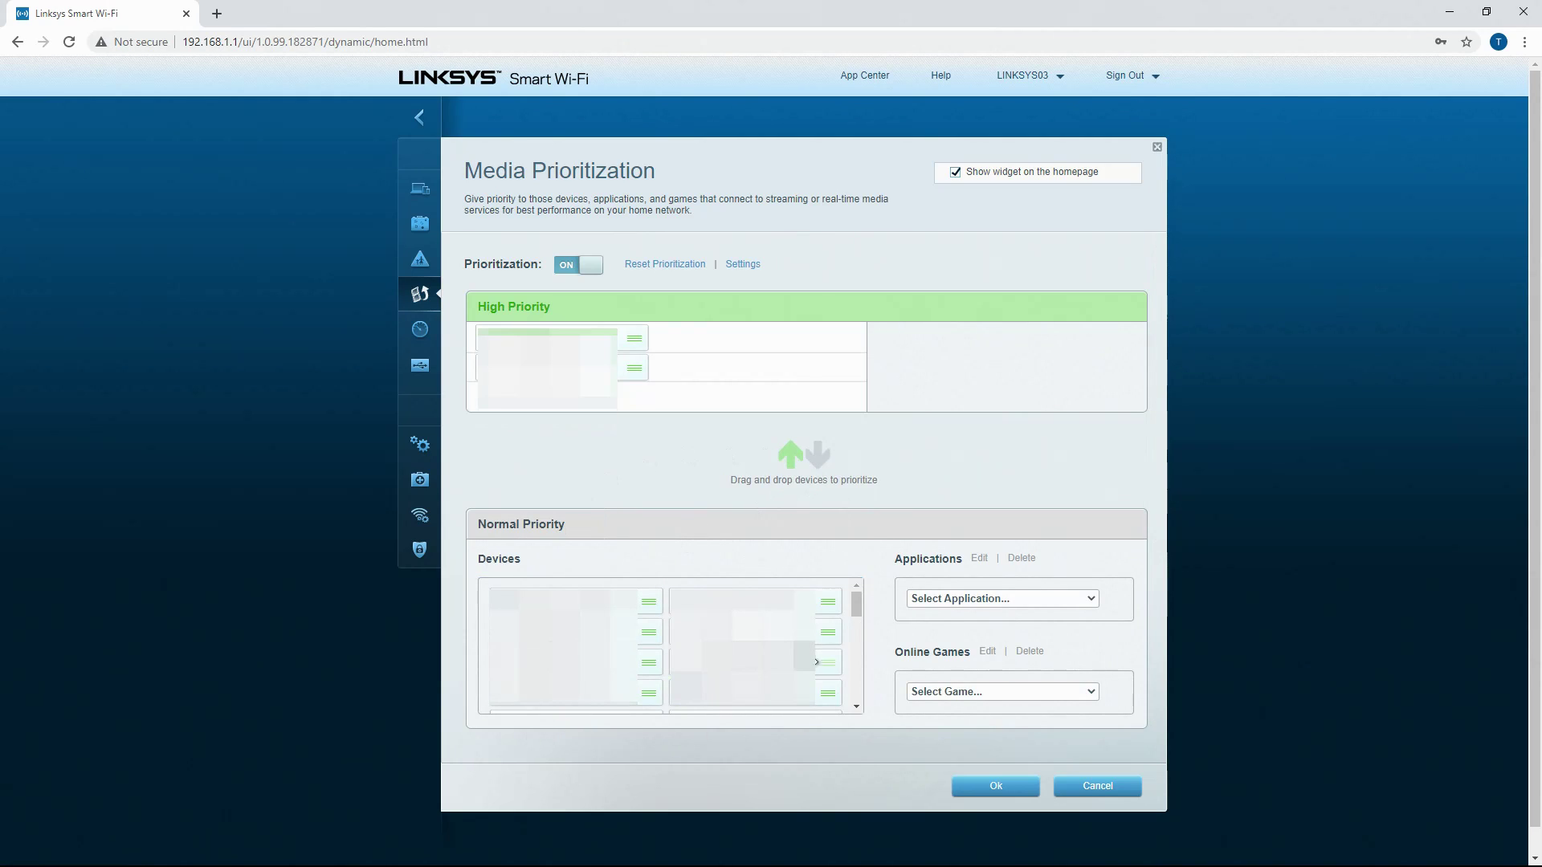
# Browse the Application and Game prioritization lists without choosing any entry.
pyautogui.click(980, 603)
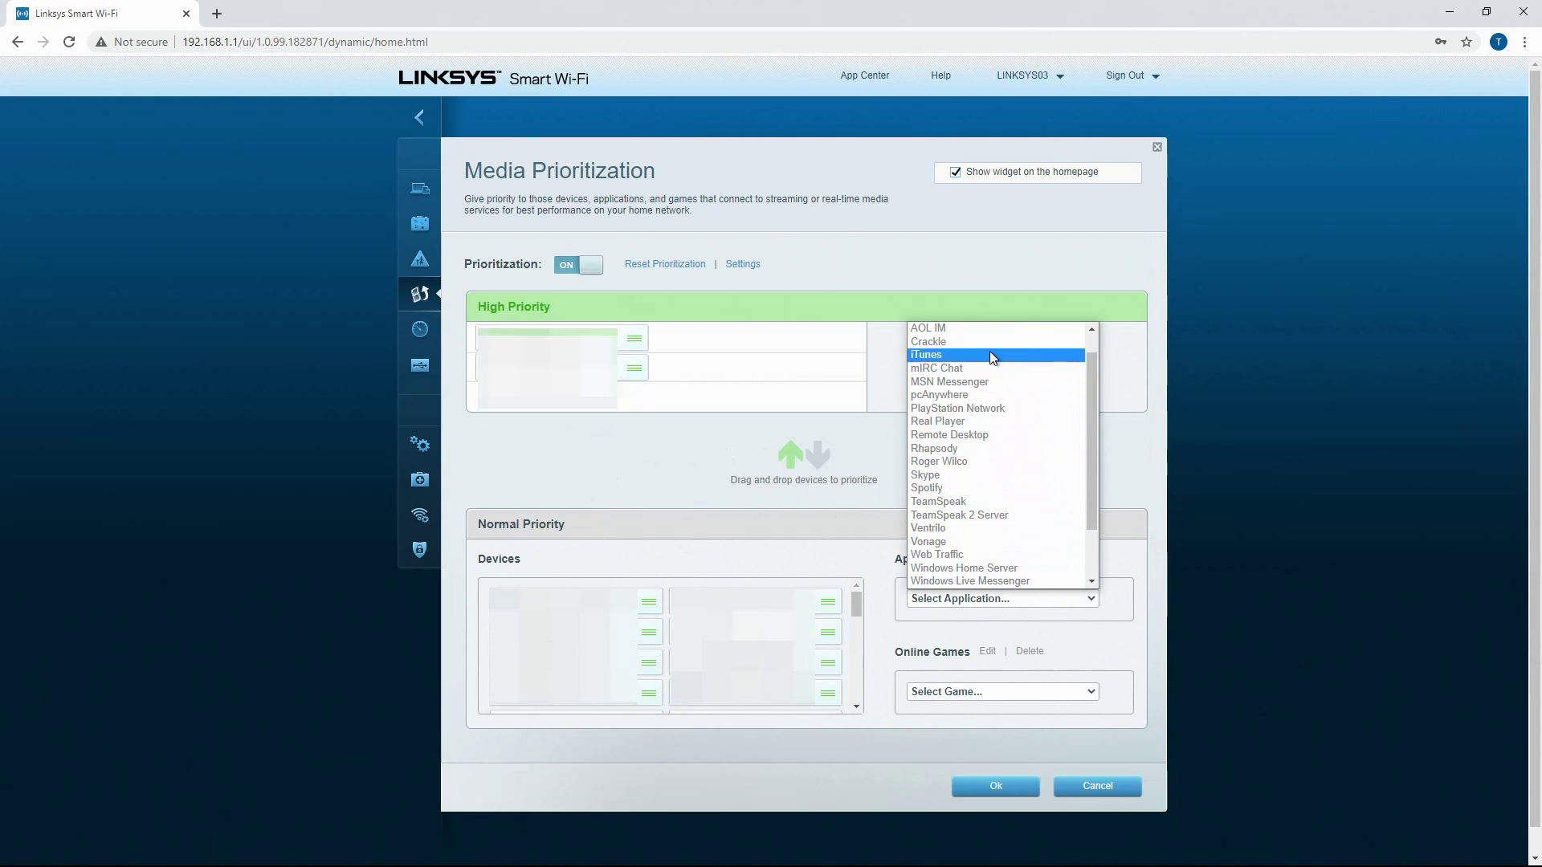
pyautogui.scroll(-5, 984, 402)
pyautogui.scroll(3, 984, 486)
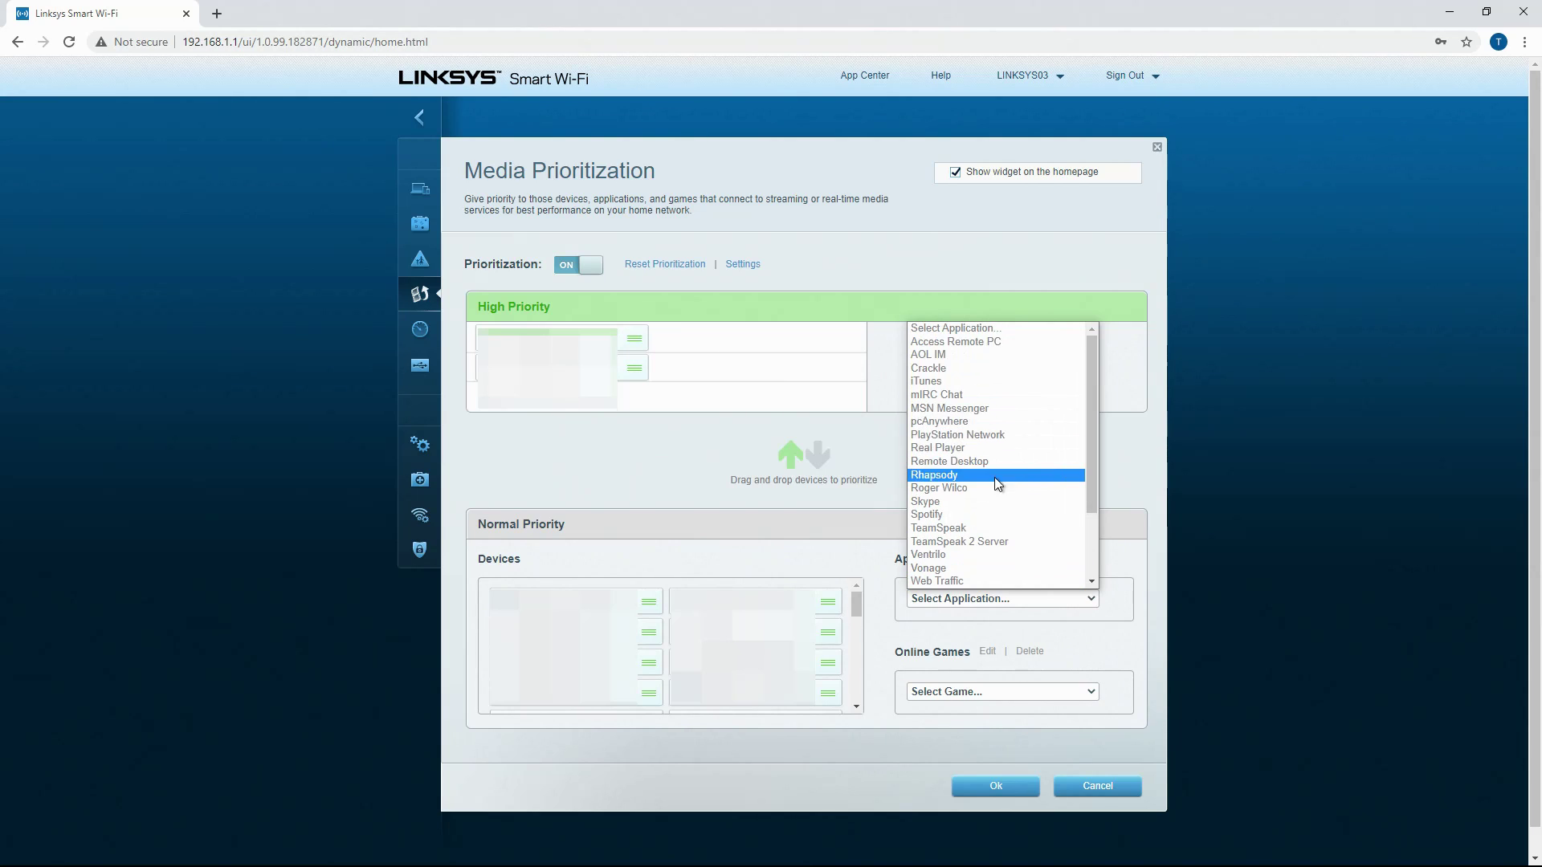
pyautogui.click(782, 513)
pyautogui.click(1037, 694)
pyautogui.scroll(-2, 947, 638)
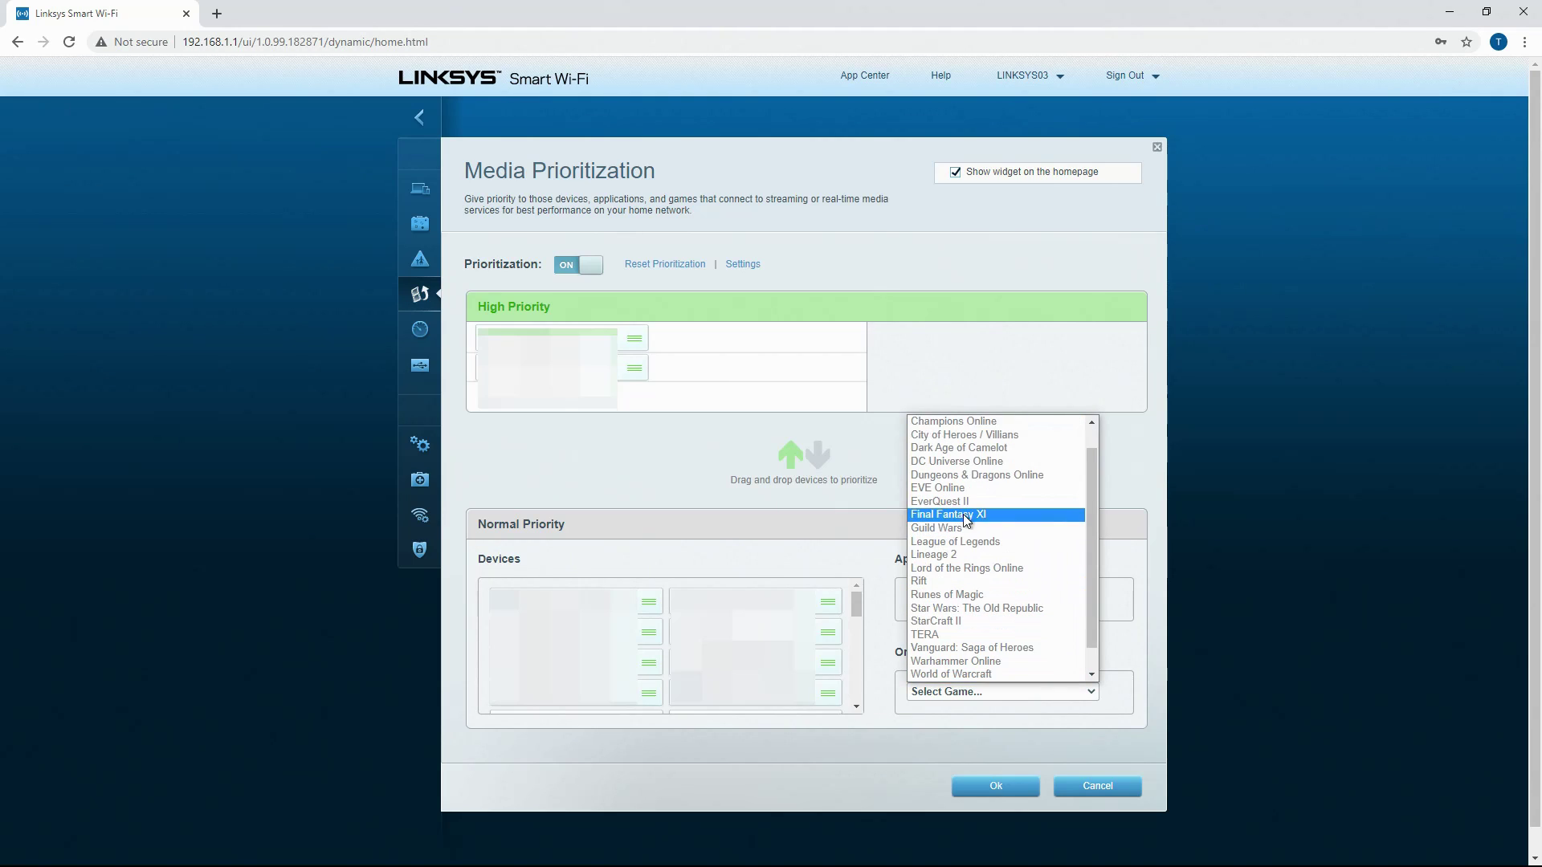
pyautogui.click(809, 527)
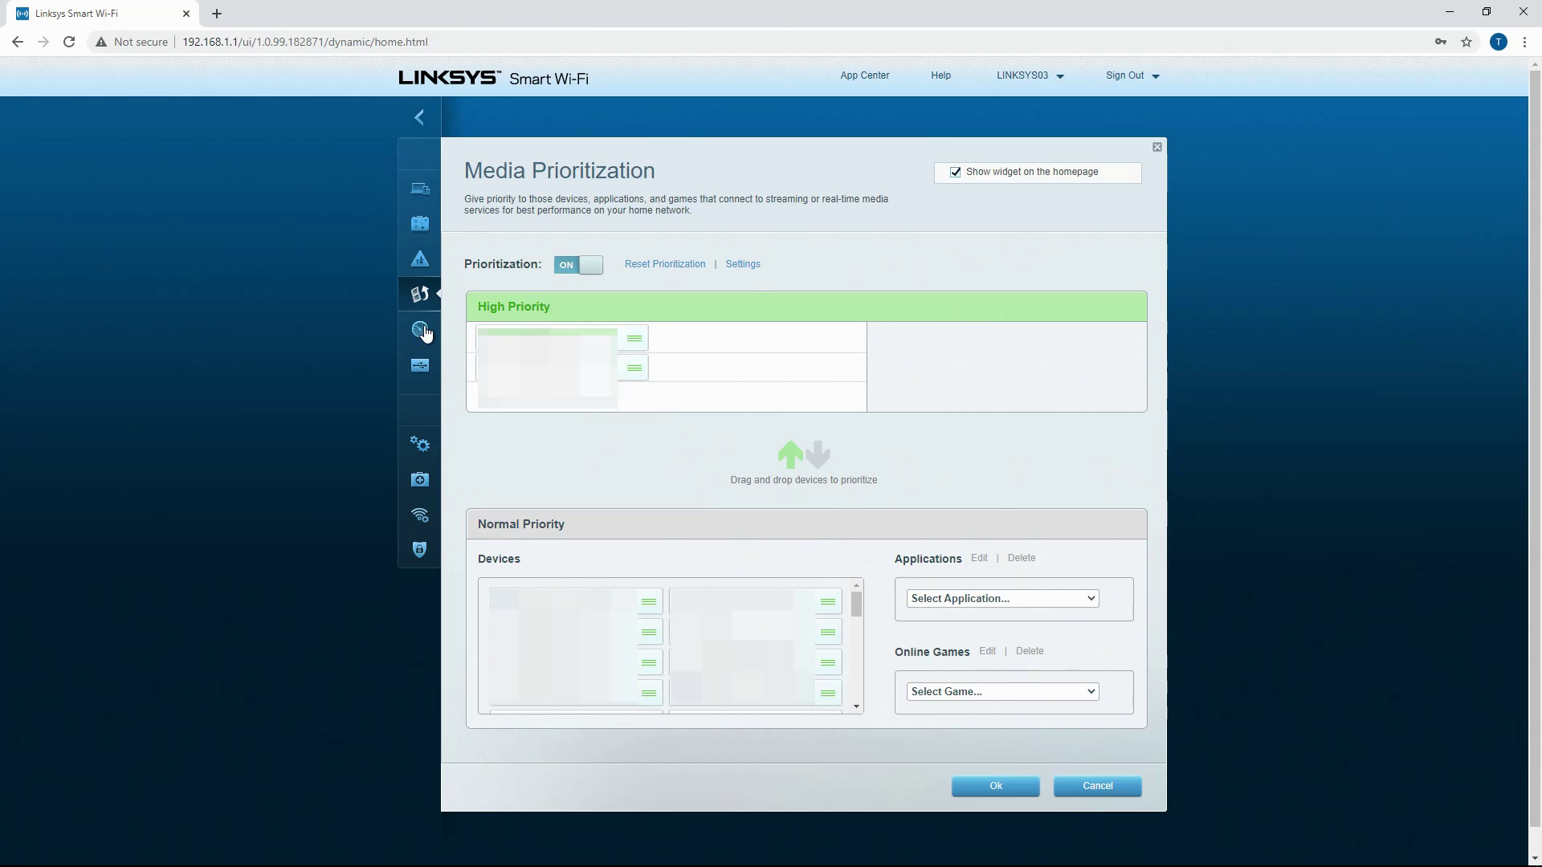
pyautogui.click(743, 265)
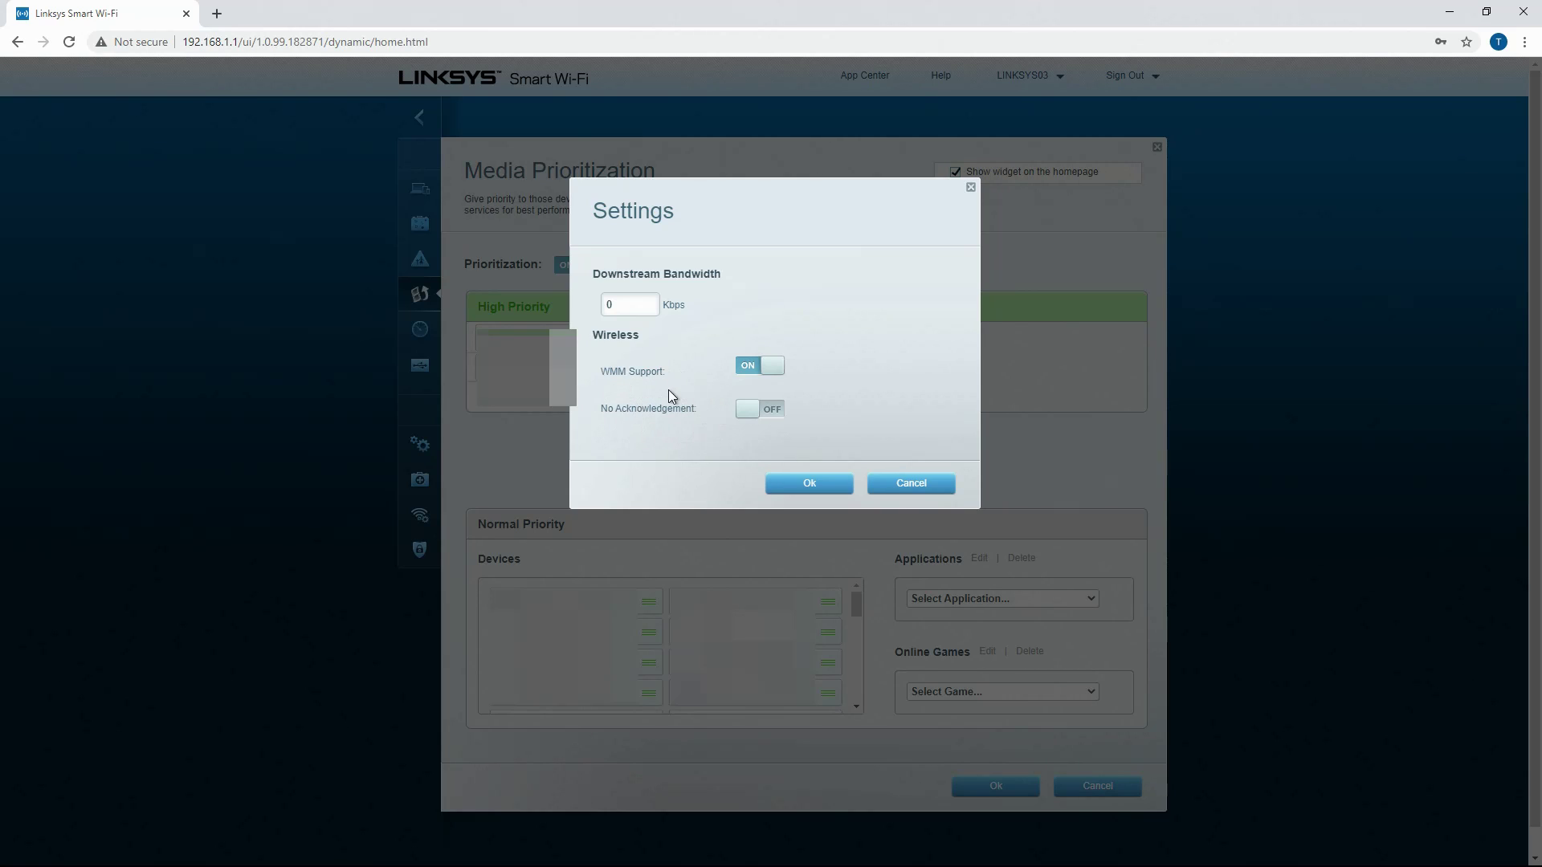
pyautogui.click(913, 483)
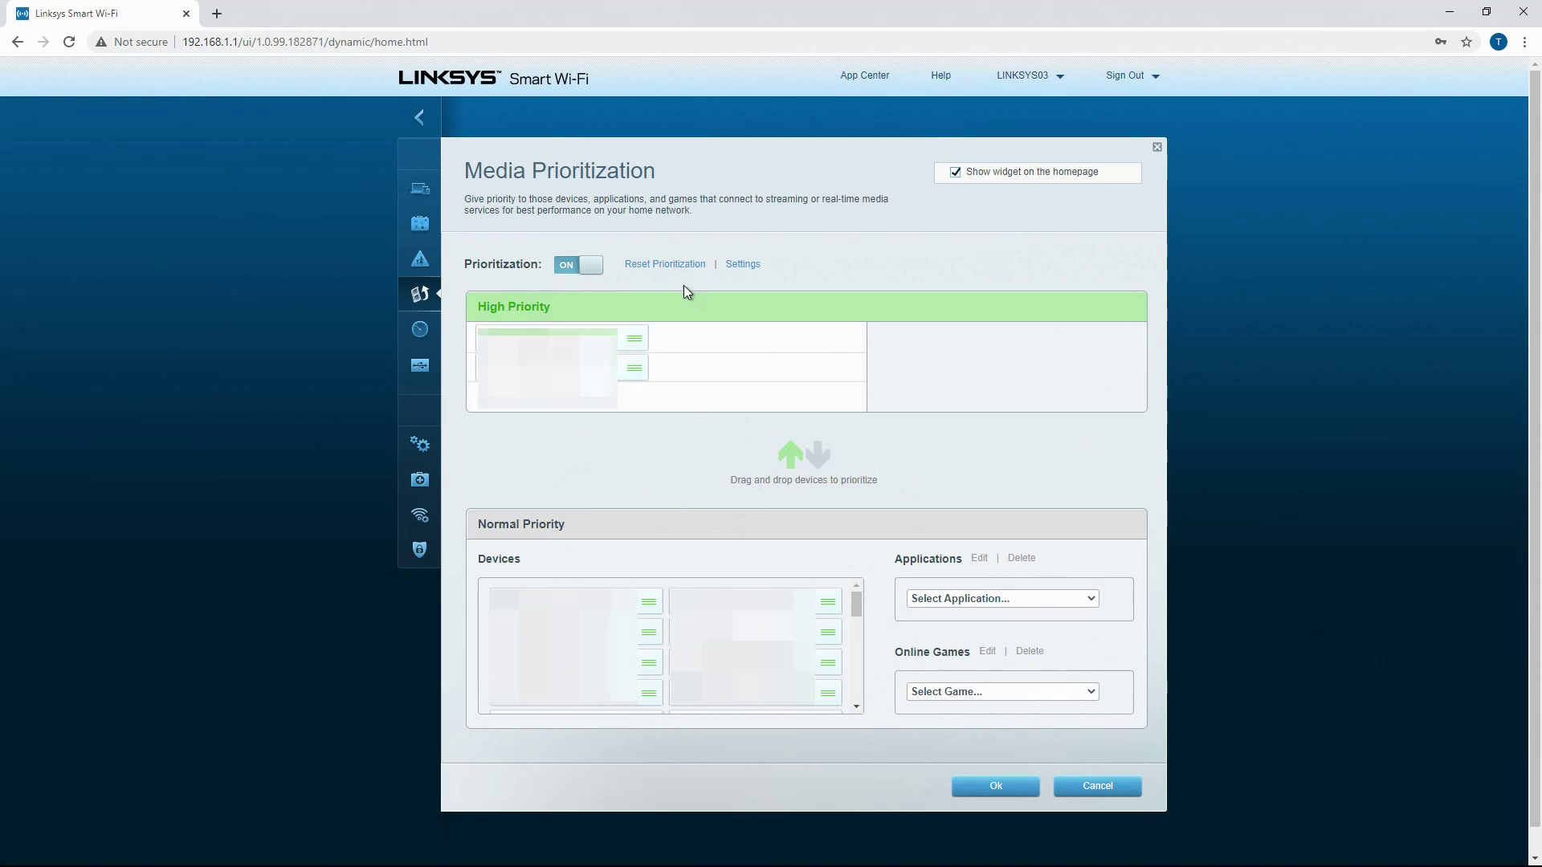
# Check the Speed Test tool's Ookla Speedtest recommendation, then bring up External Storage.
pyautogui.click(419, 329)
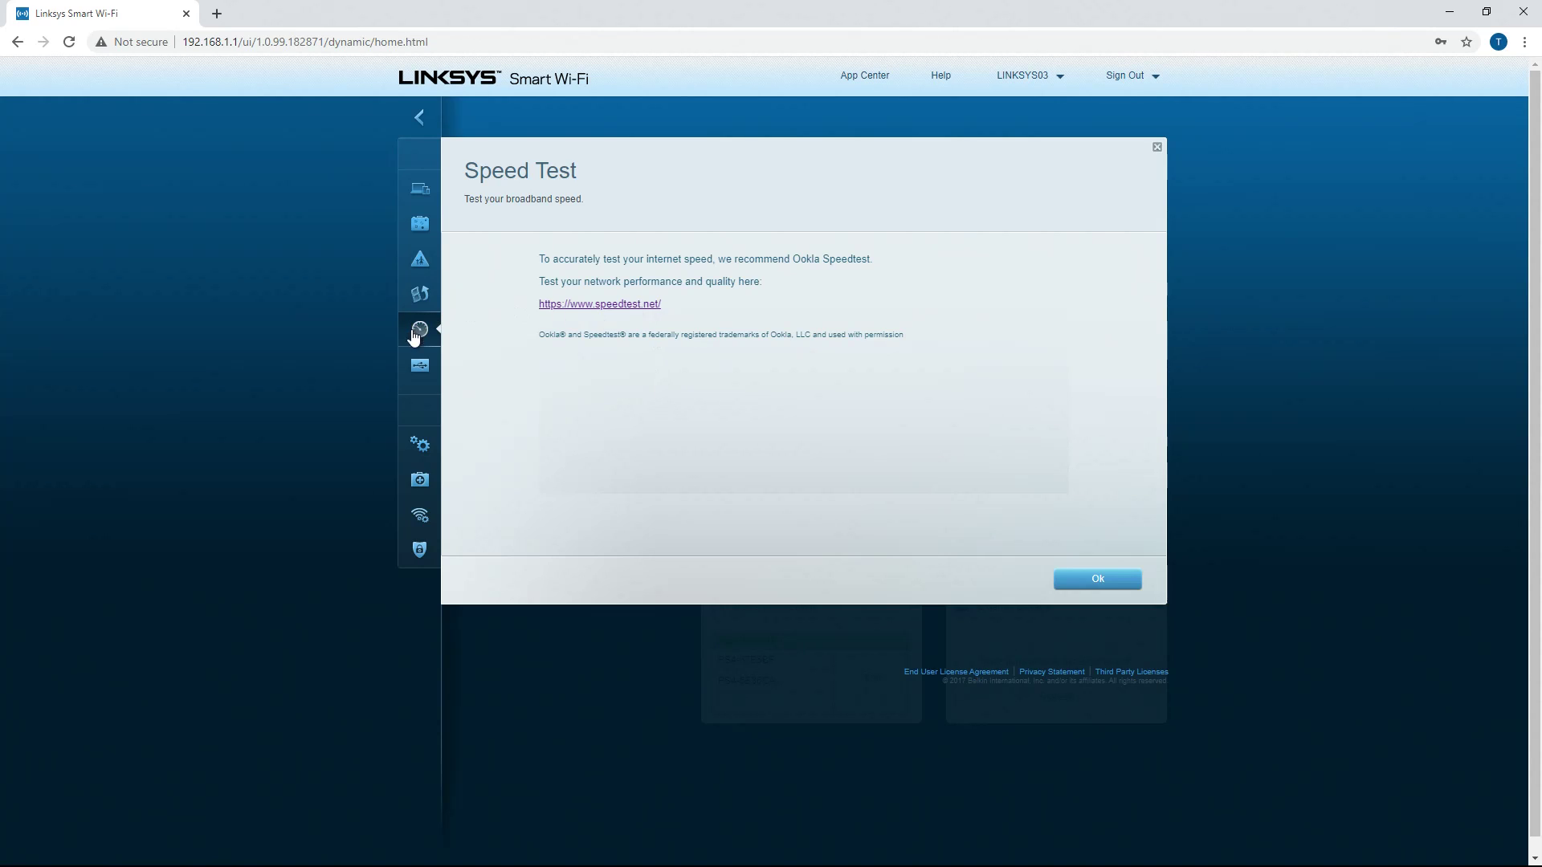
pyautogui.click(424, 372)
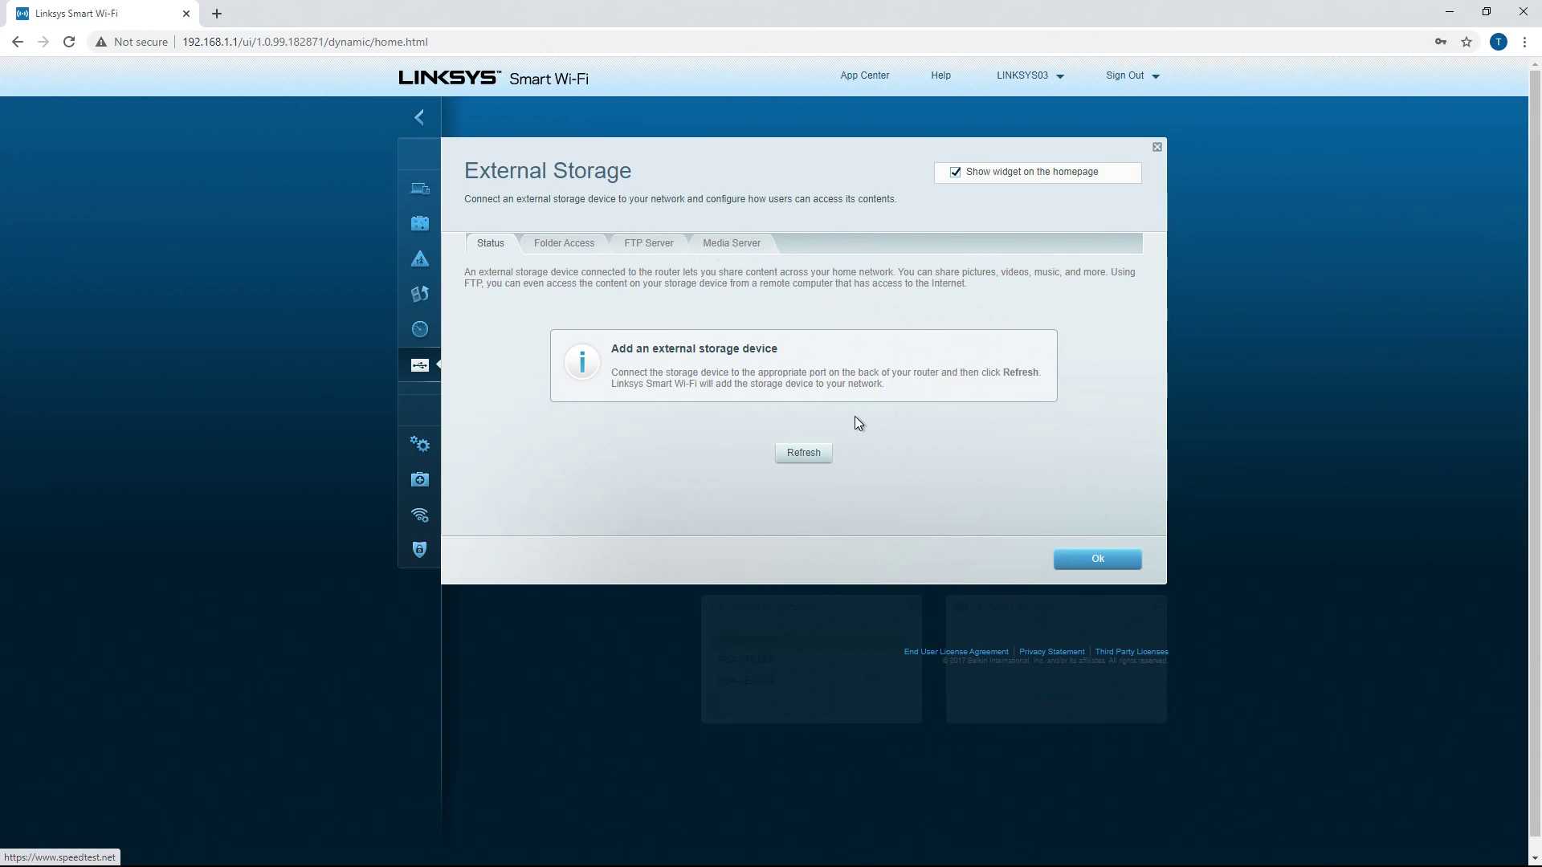
# Open Connectivity settings showing auto firmware updates, Central Time zone and activity lights on.
pyautogui.click(418, 444)
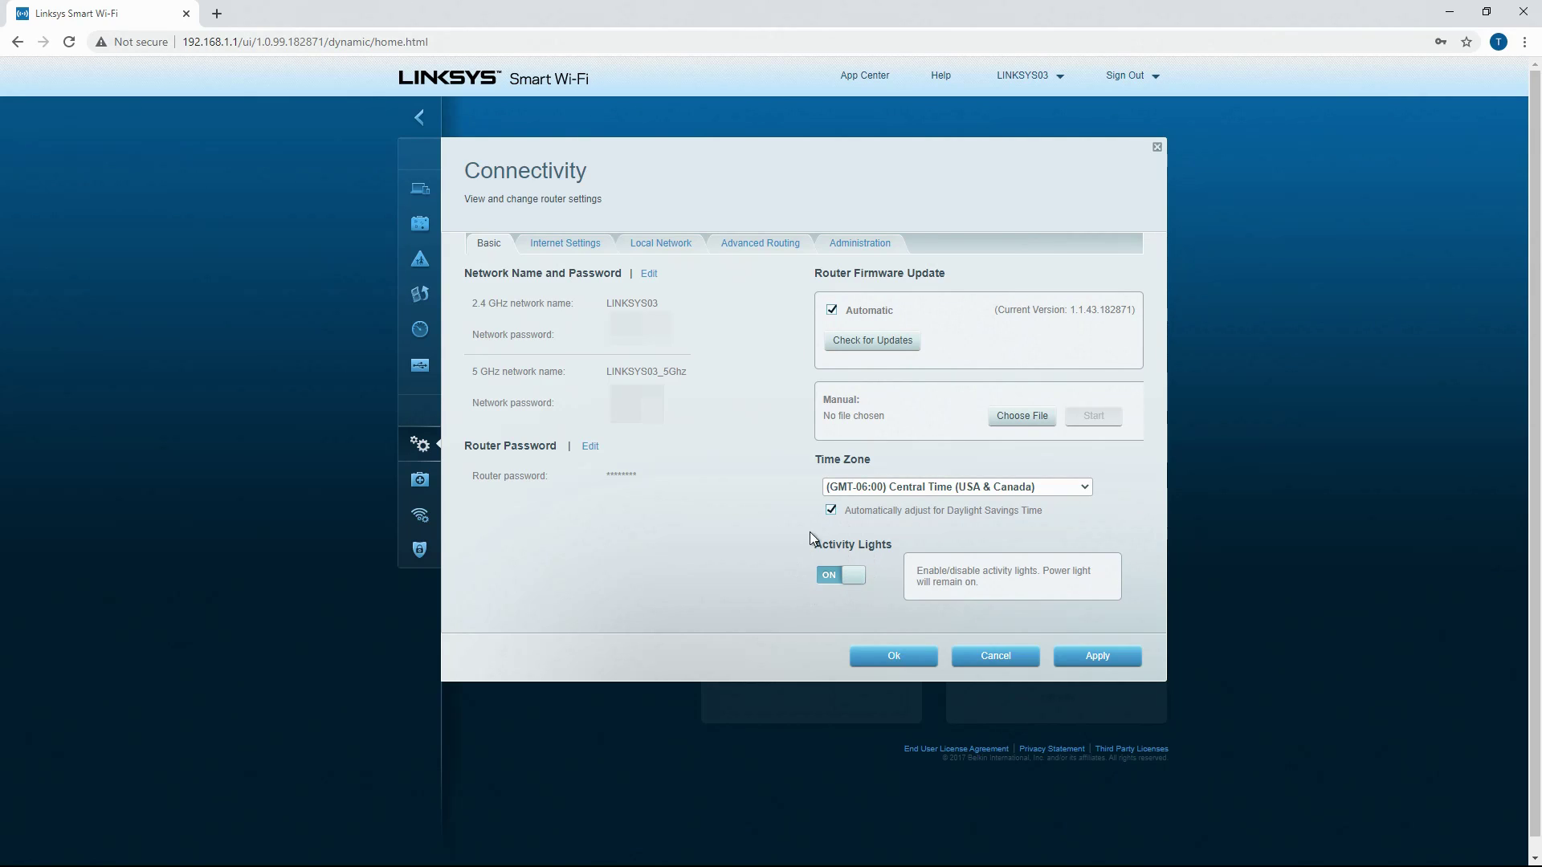
# View Internet Settings: Automatic Configuration - DHCP connection type with MTU at Auto.
pyautogui.click(567, 244)
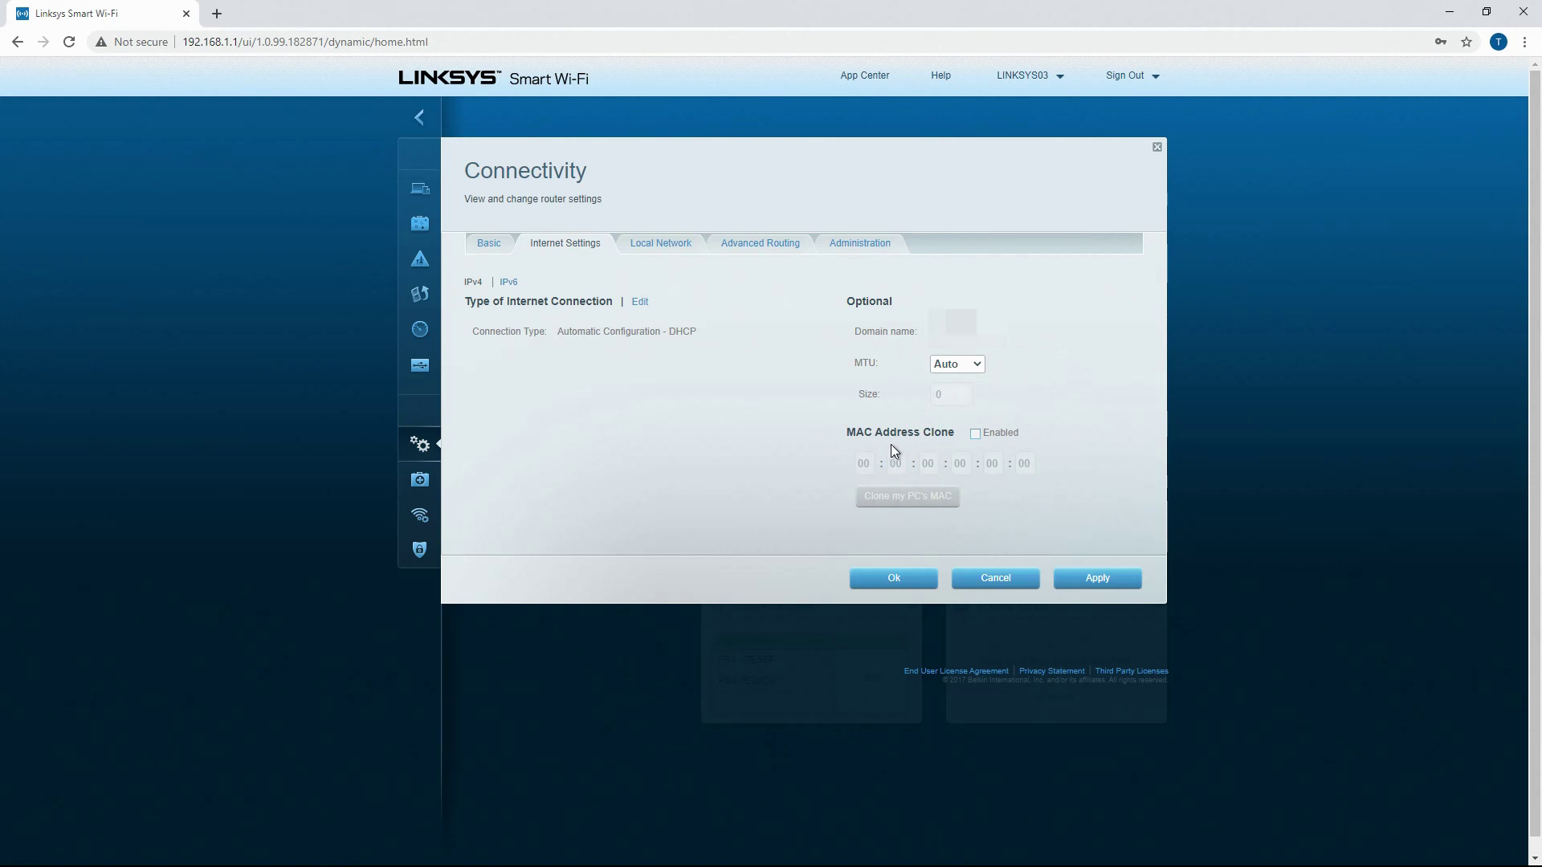
# View the Local Network tab with DHCP range 192.168.1.2 to 192.168.1.51.
pyautogui.click(665, 244)
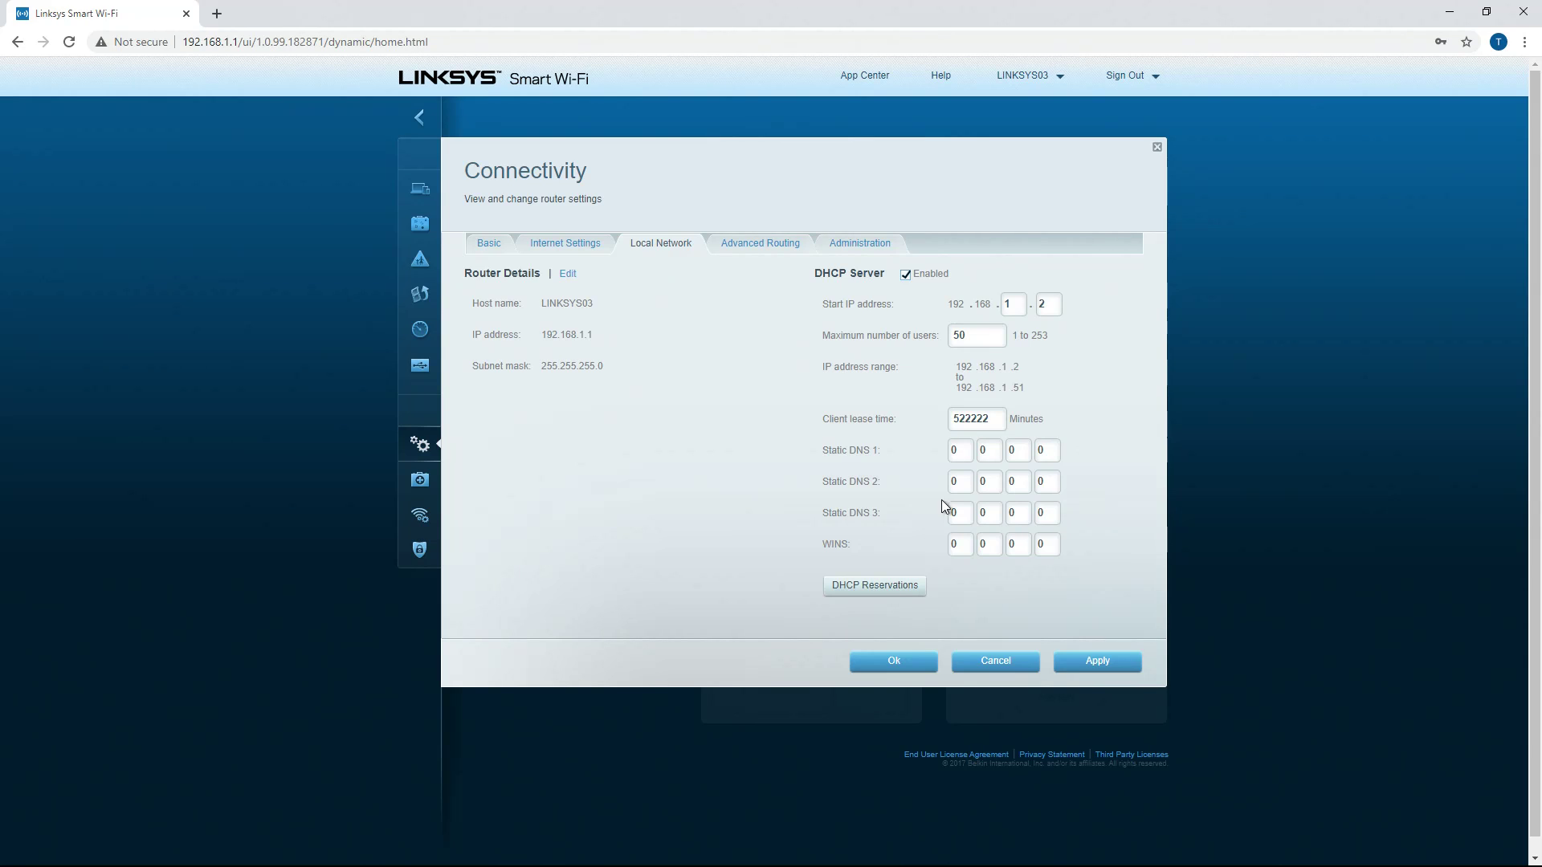
# Open DHCP Reservations, listing Xbox360 among reserved devices and the DHCP client list.
pyautogui.click(874, 594)
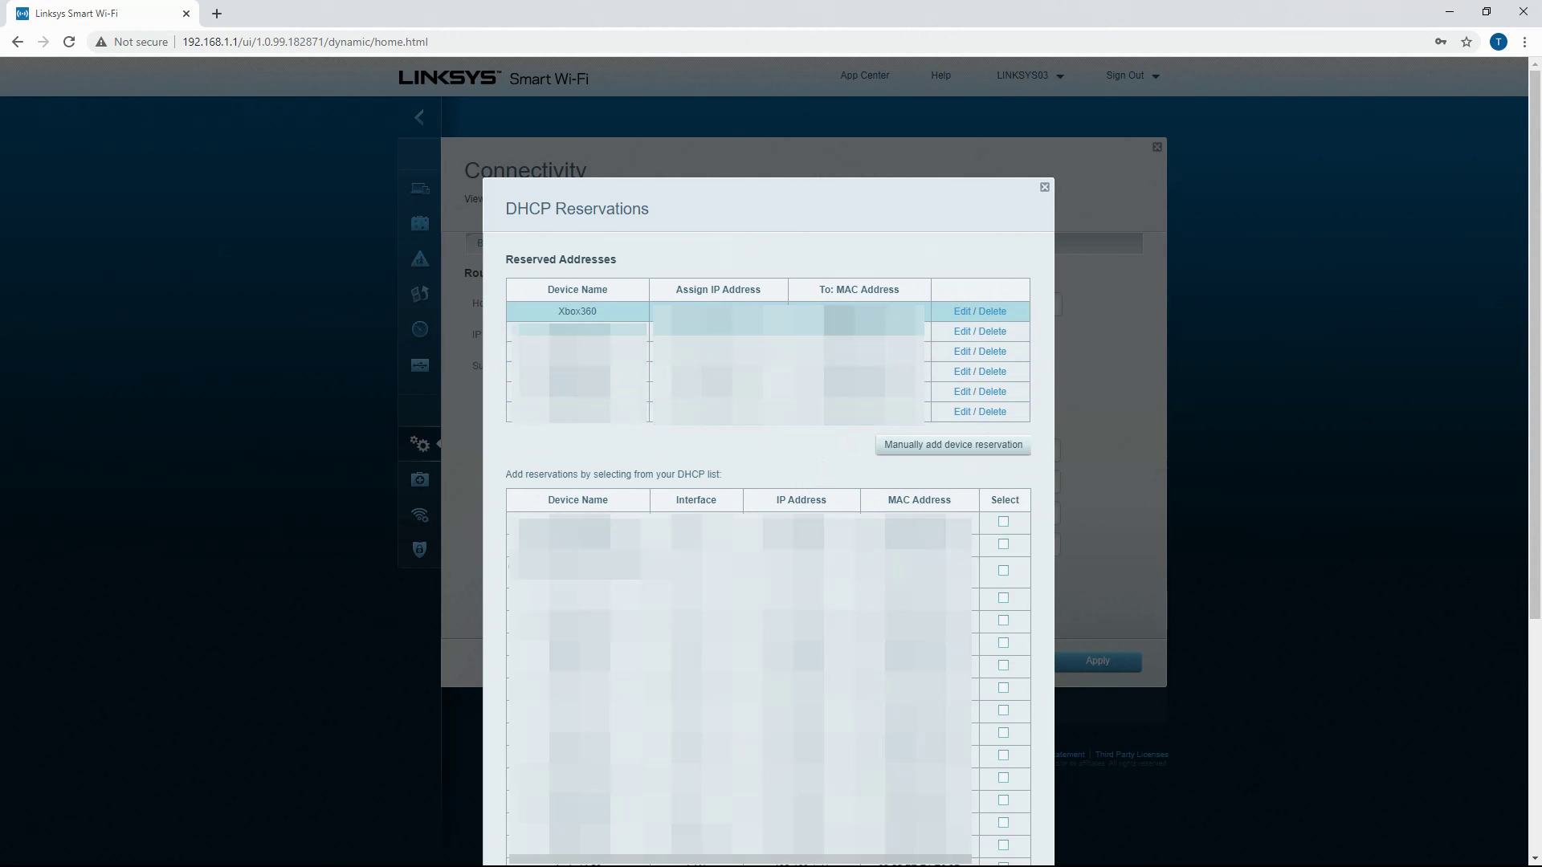
# Close DHCP Reservations and view Advanced Routing: NAT enabled, RIP off, no static routes.
pyautogui.click(1044, 190)
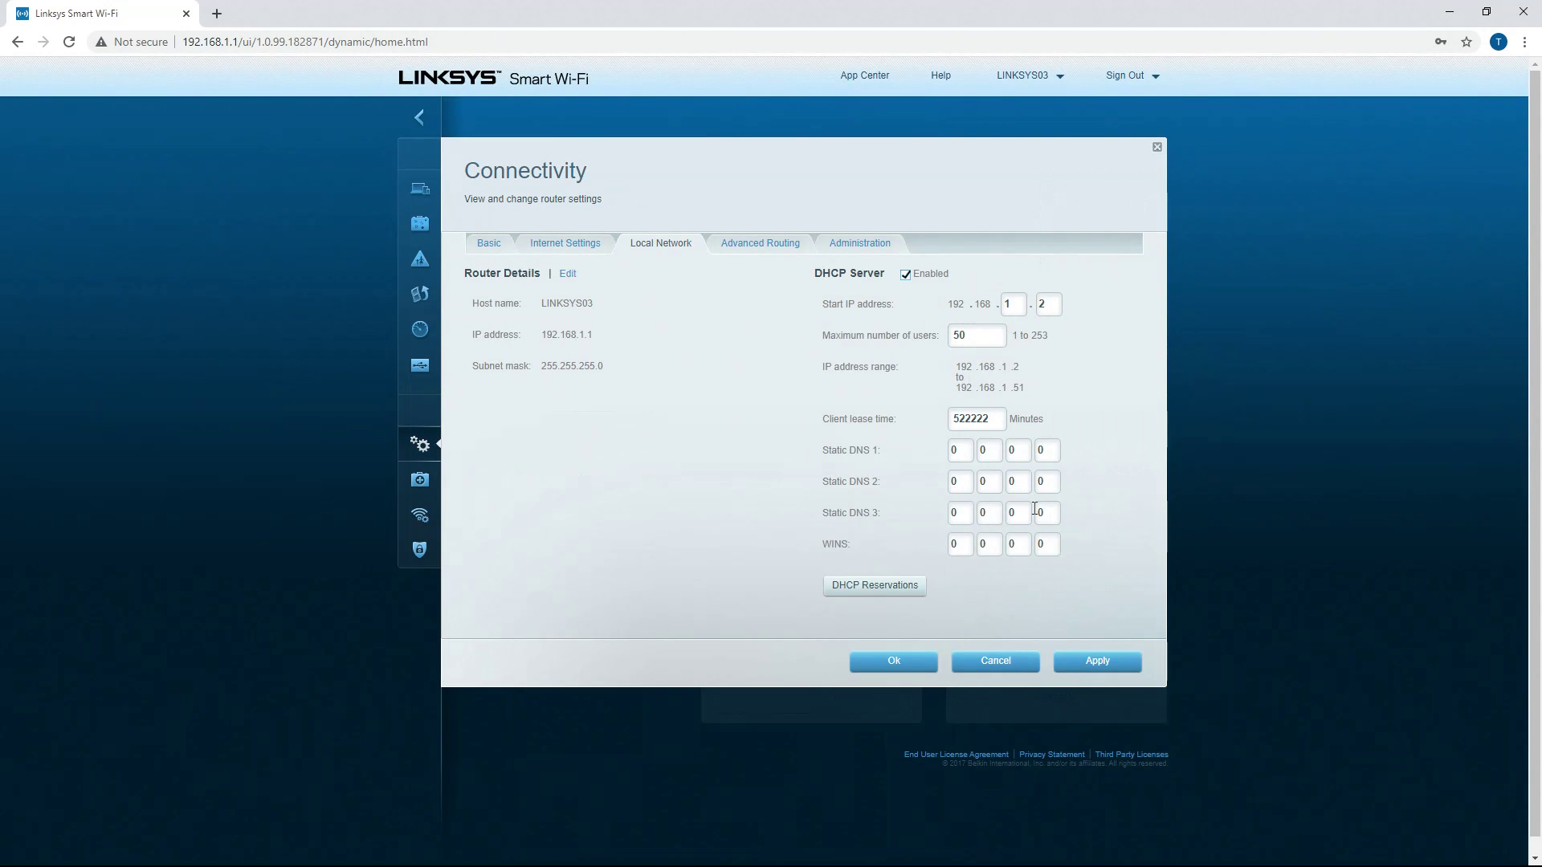
pyautogui.click(755, 242)
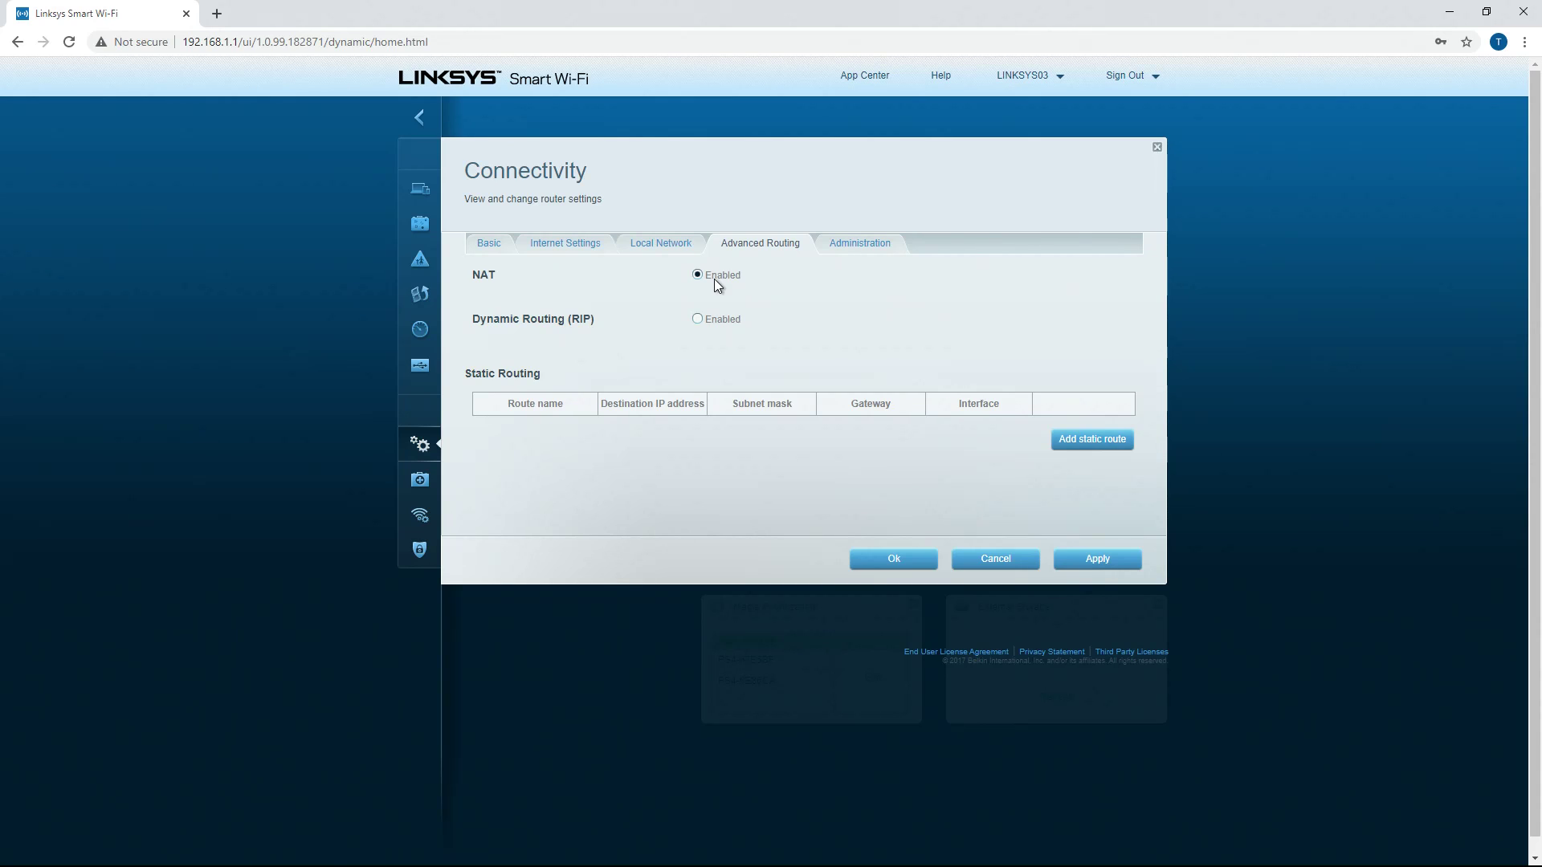
# Review the Administration tab's UPnP and local management options, then bring up Troubleshooting.
pyautogui.click(859, 246)
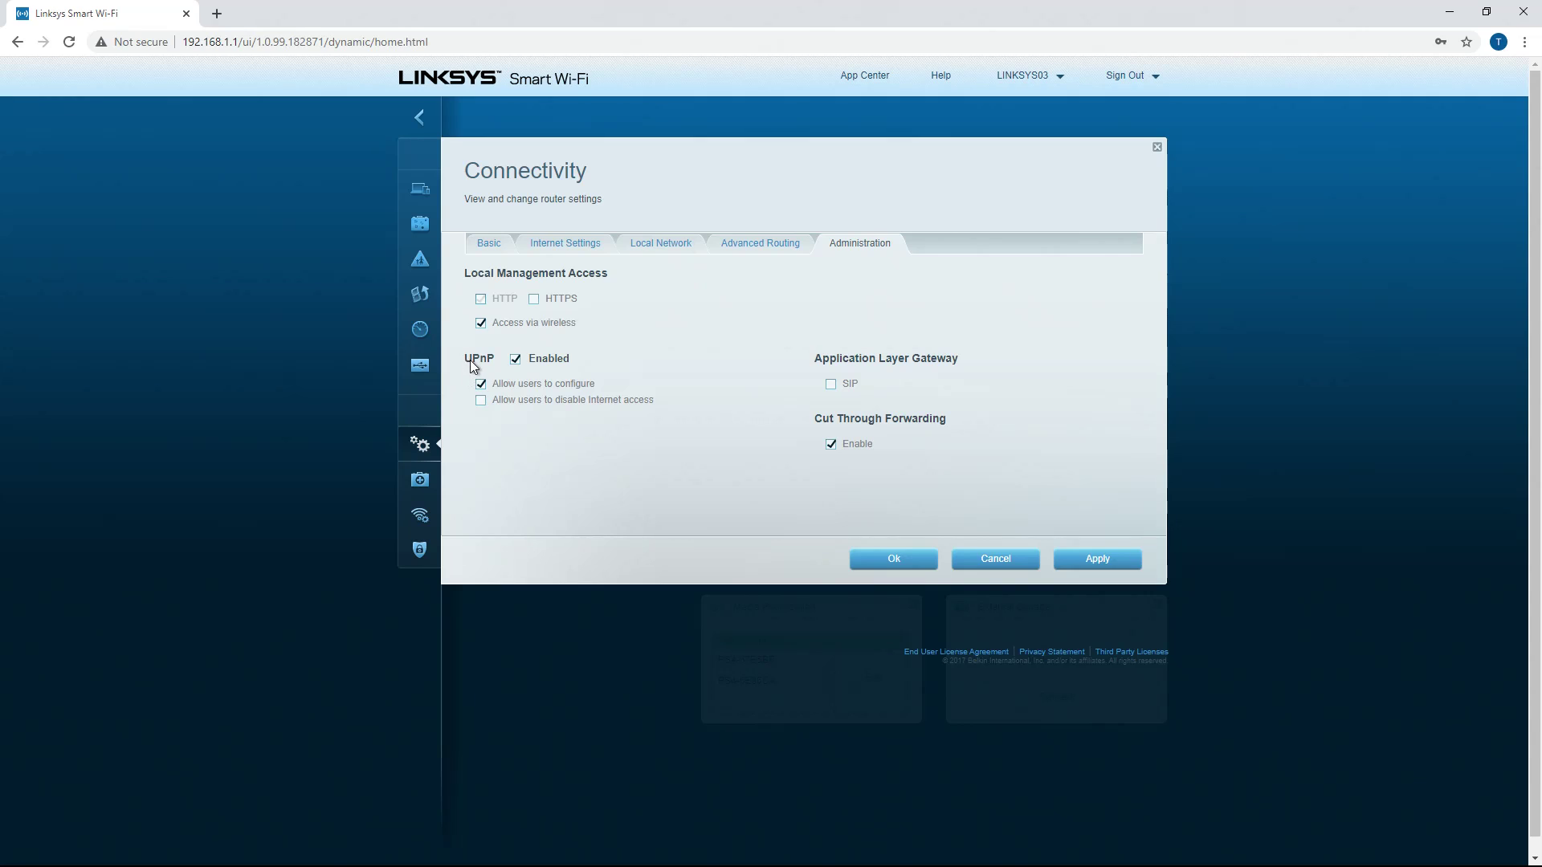
pyautogui.click(616, 396)
pyautogui.click(419, 479)
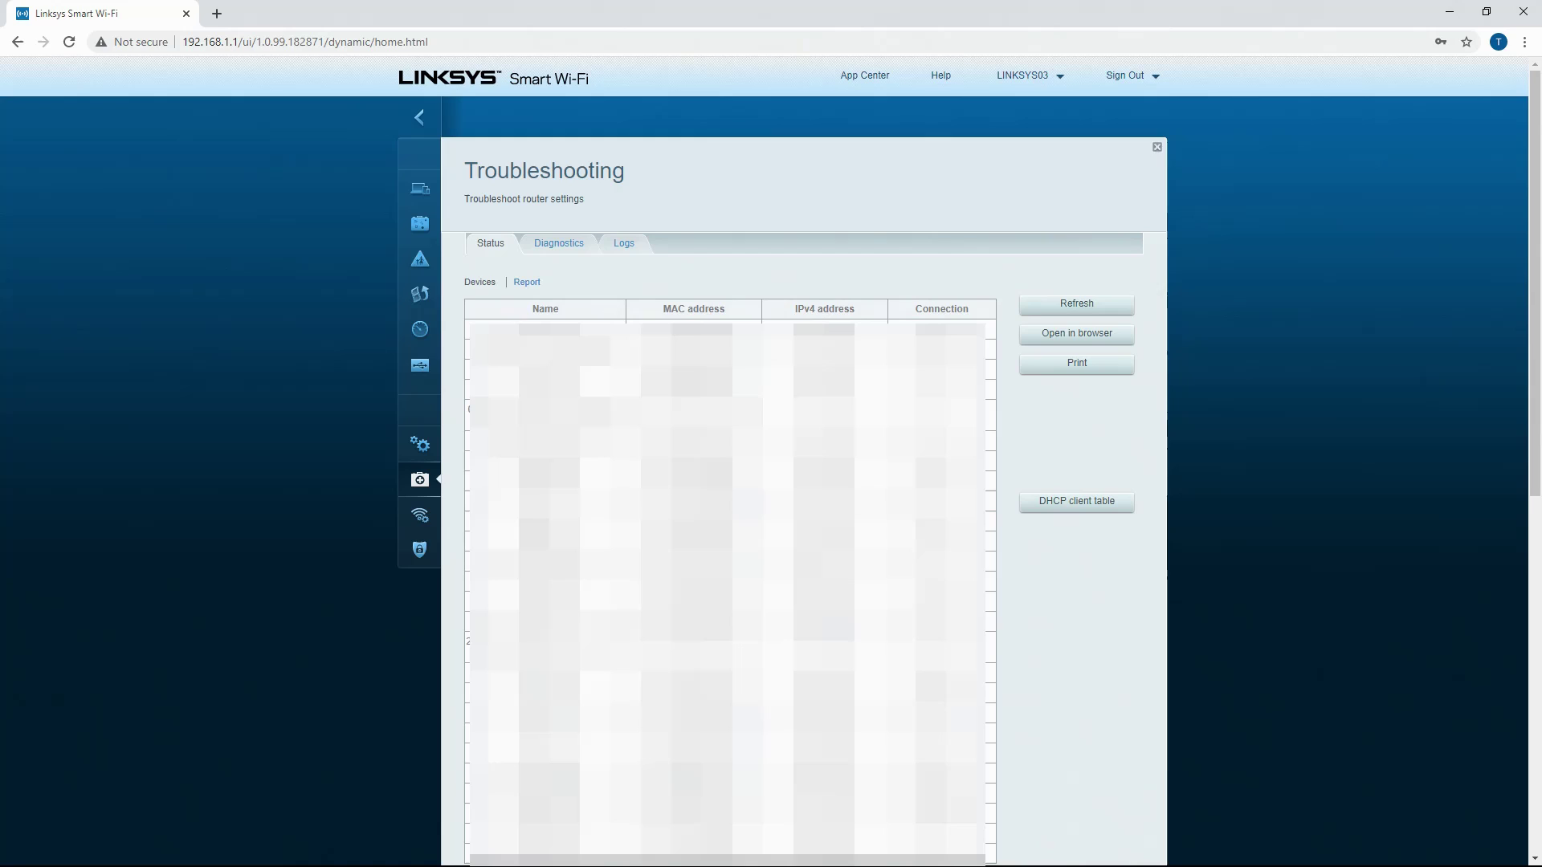
# Show the Troubleshooting Diagnostics tab with ping, traceroute, backup, reboot and factory reset tools.
pyautogui.click(564, 245)
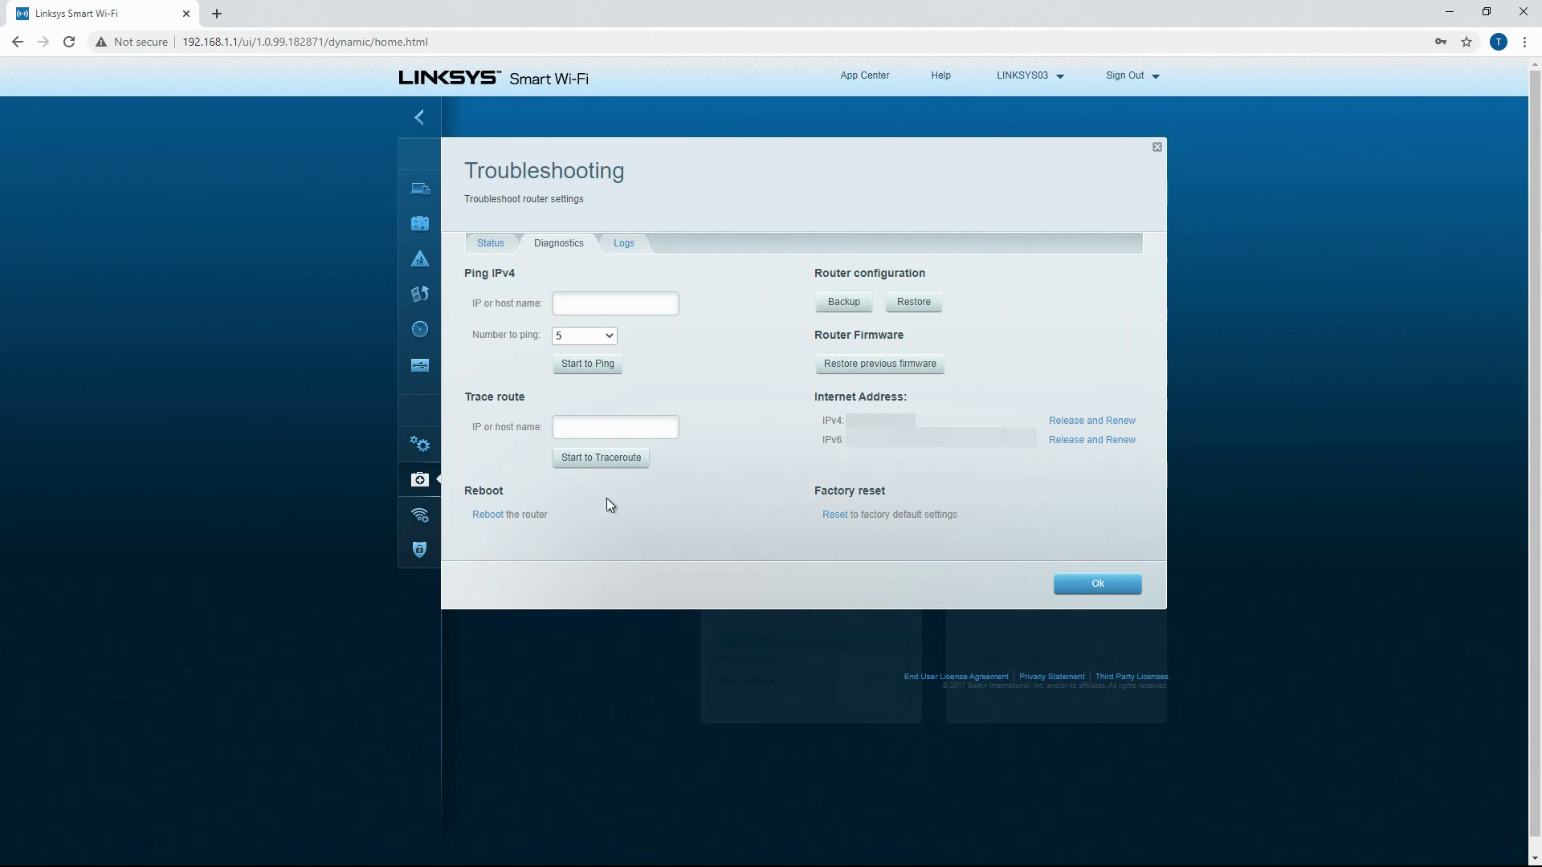
# Open the Wireless settings and check the 2.4 GHz Broadcast SSID, leaving it at Yes.
pyautogui.click(418, 515)
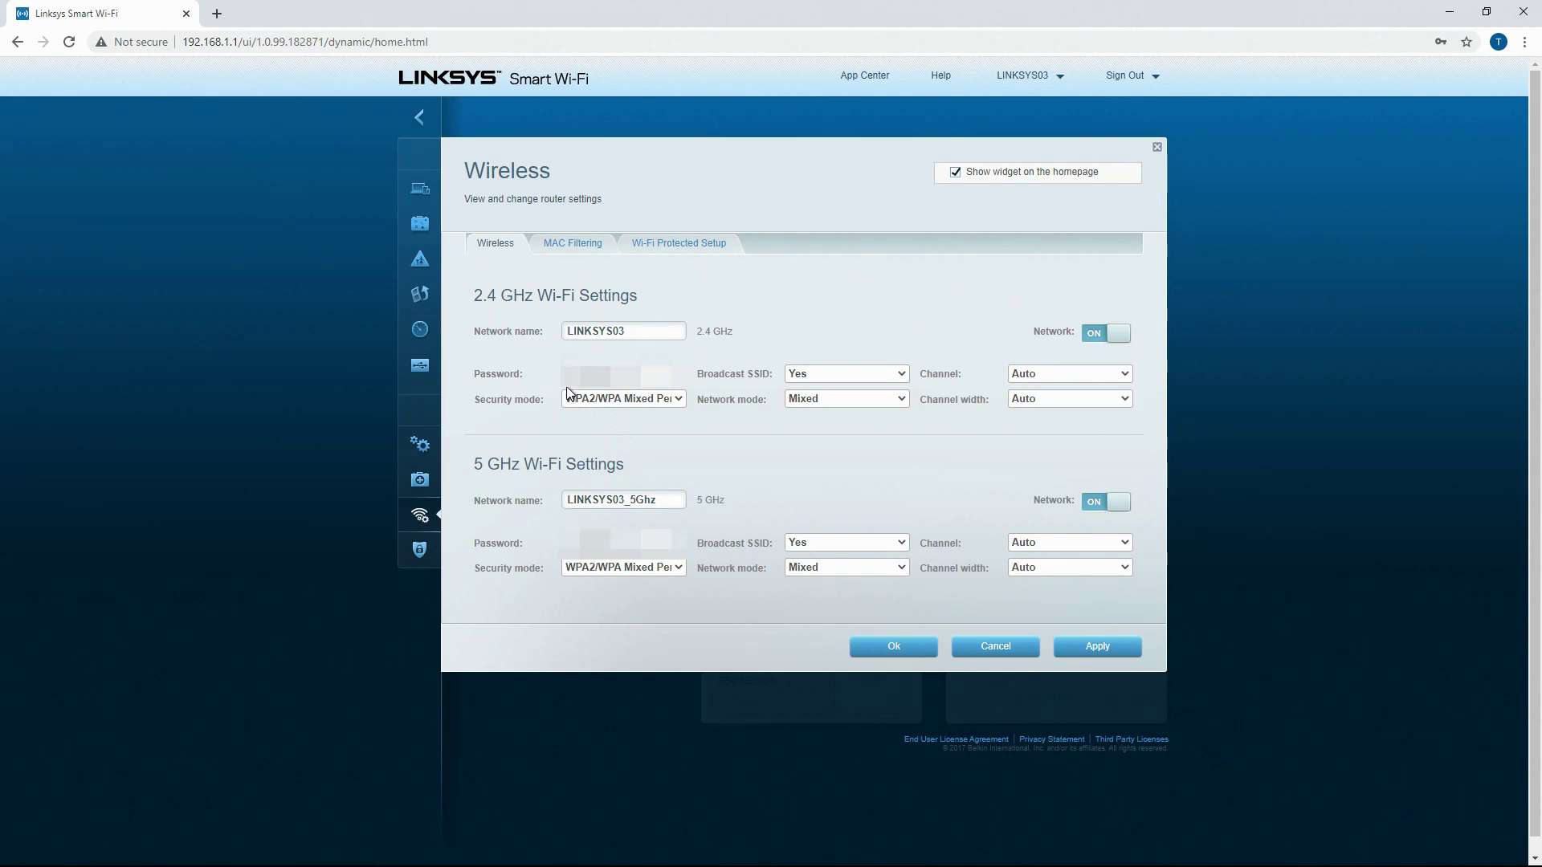
pyautogui.click(816, 375)
pyautogui.click(840, 315)
# Show the Wireless MAC Filtering tab, with filters disabled and no MAC addresses listed.
pyautogui.click(572, 243)
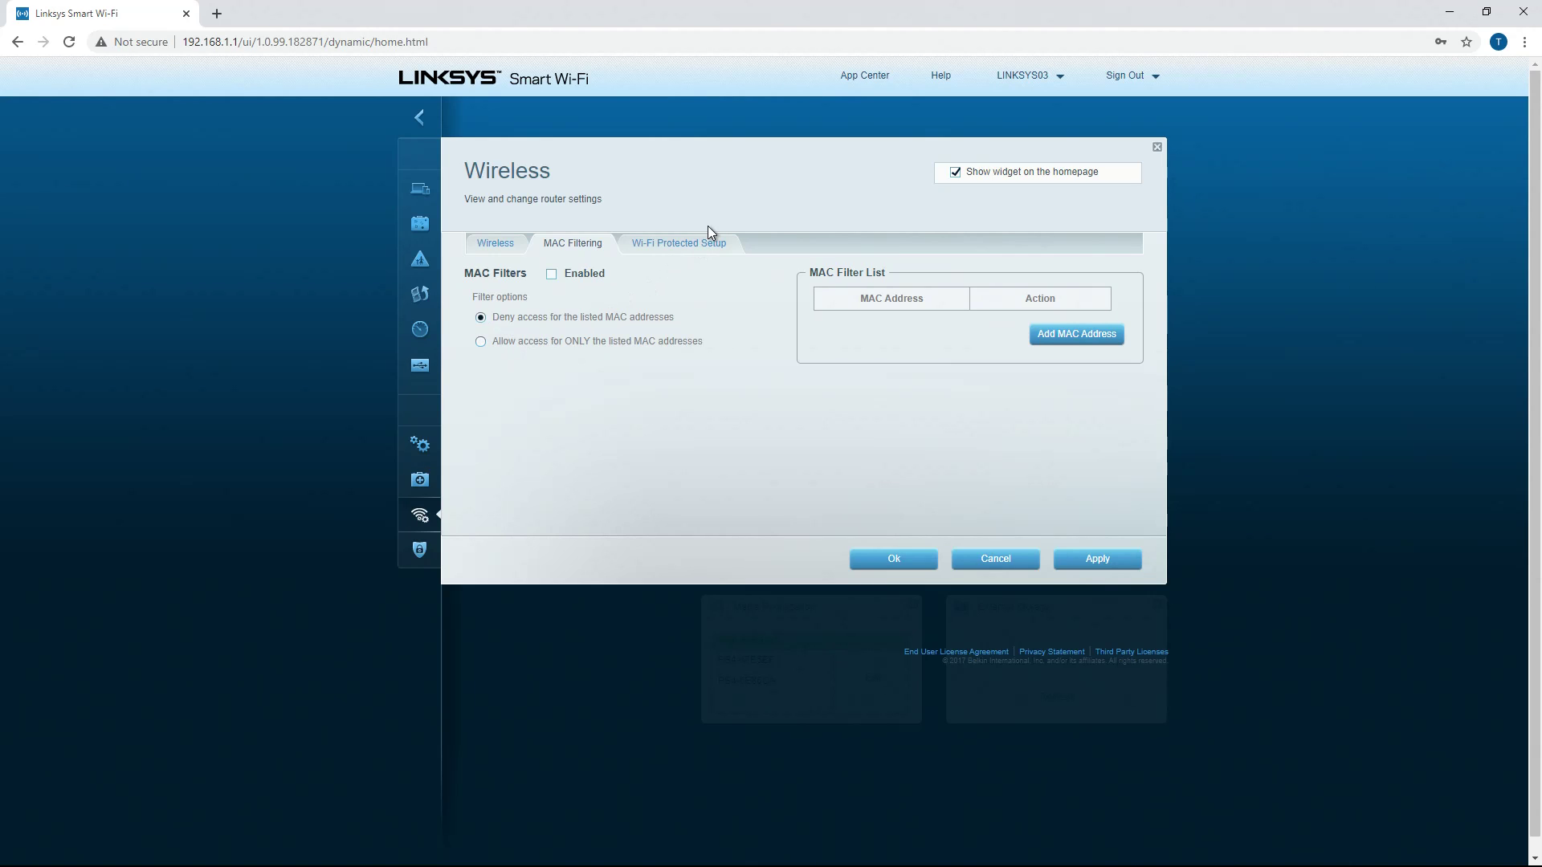
# Look over Wi-Fi Protected Setup, then view the Security firewall and VPN passthrough settings.
pyautogui.click(691, 245)
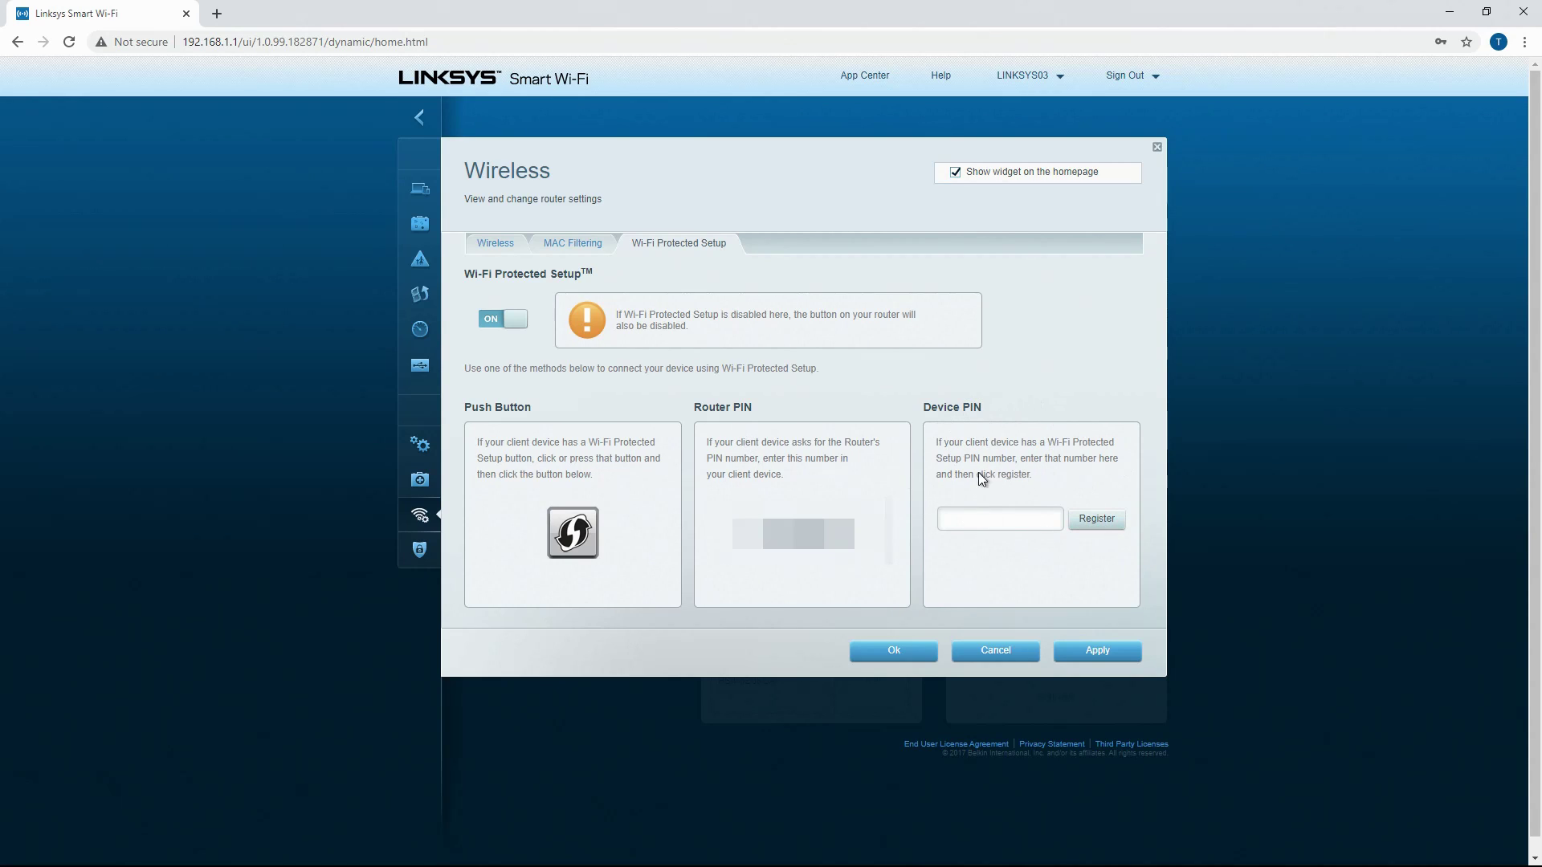
pyautogui.click(419, 550)
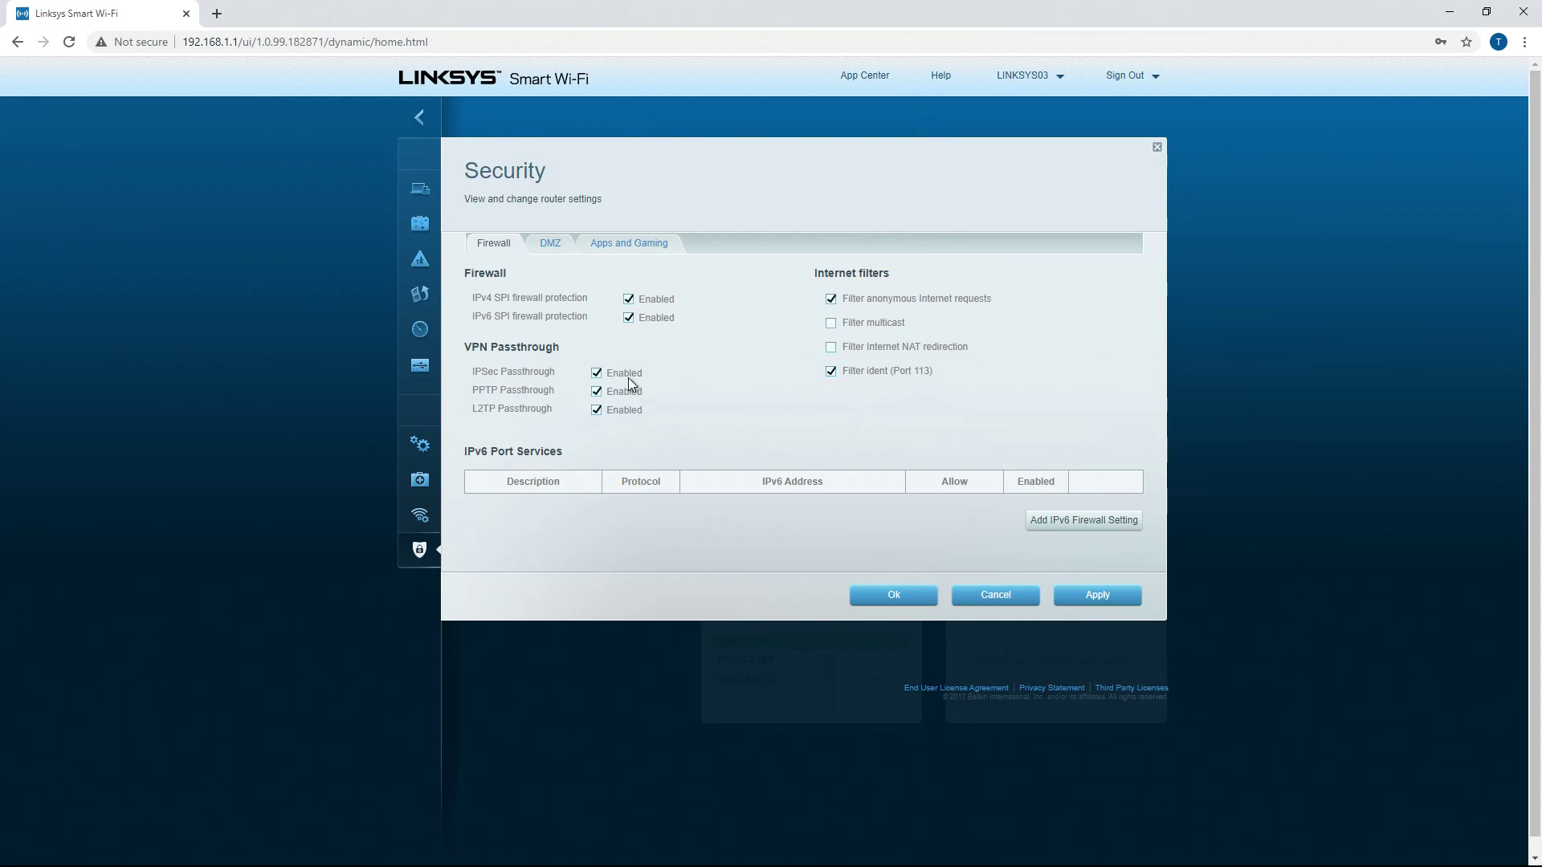
# Show the Security dialog's DMZ tab, where DMZ is switched off.
pyautogui.click(551, 244)
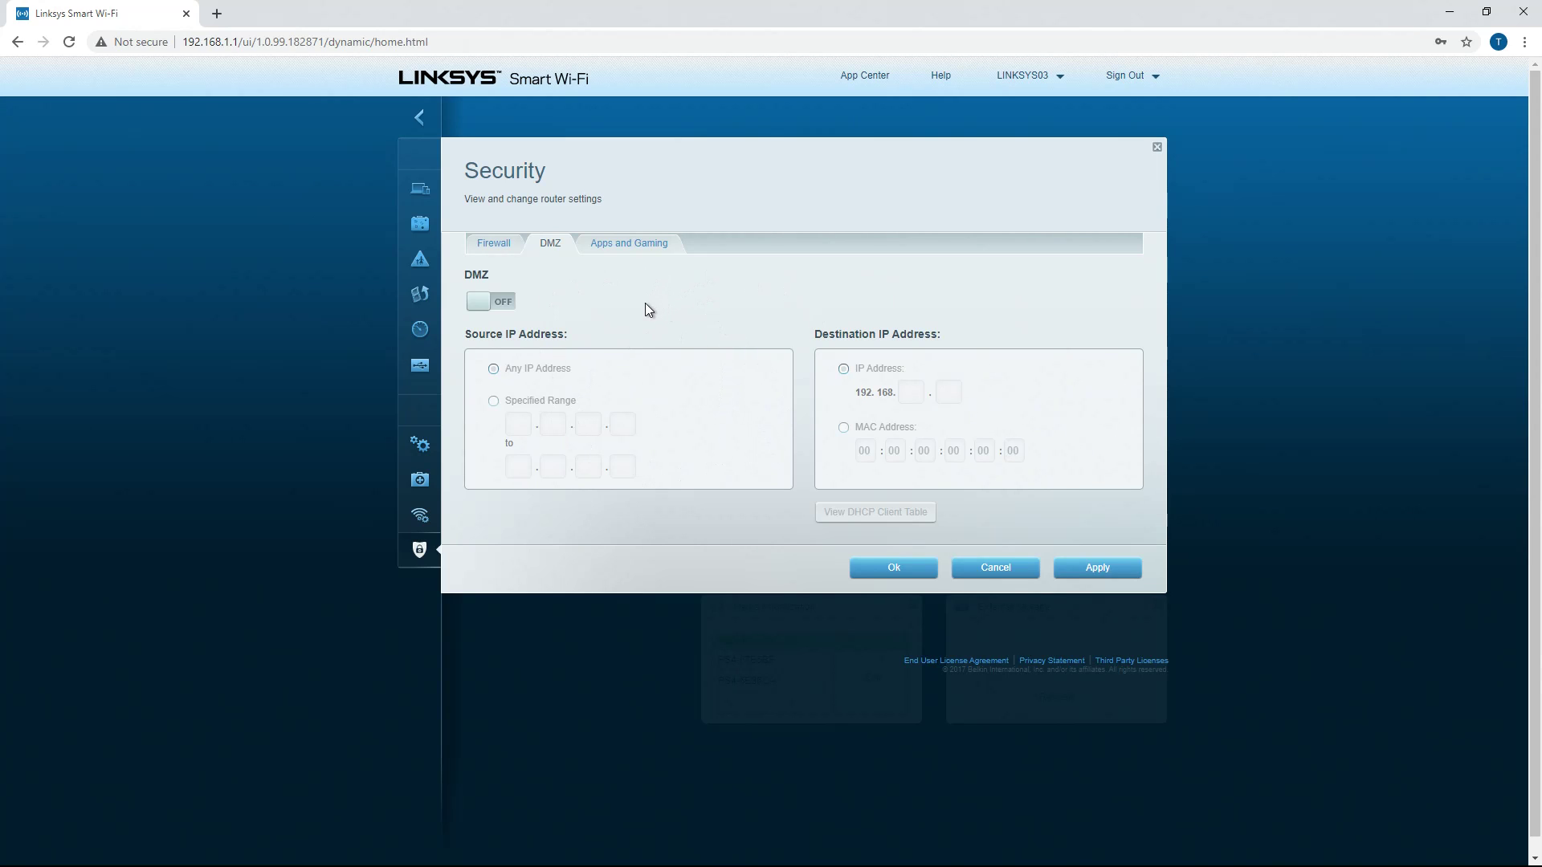
# List the eight Apps and Gaming single port forwarding rules, including Minecraft and fortnite.
pyautogui.click(652, 246)
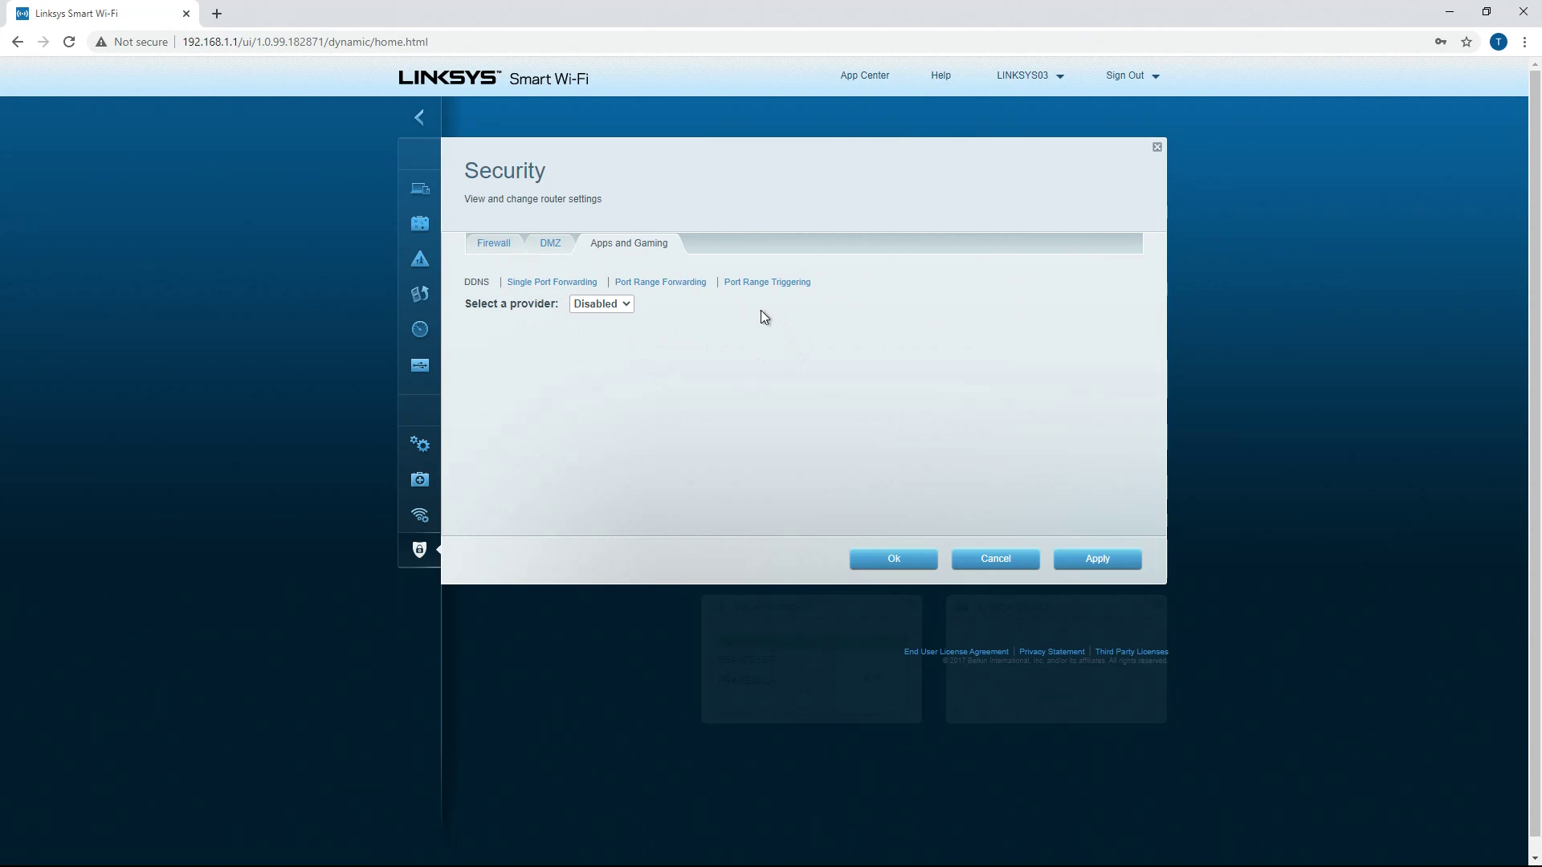
pyautogui.click(552, 283)
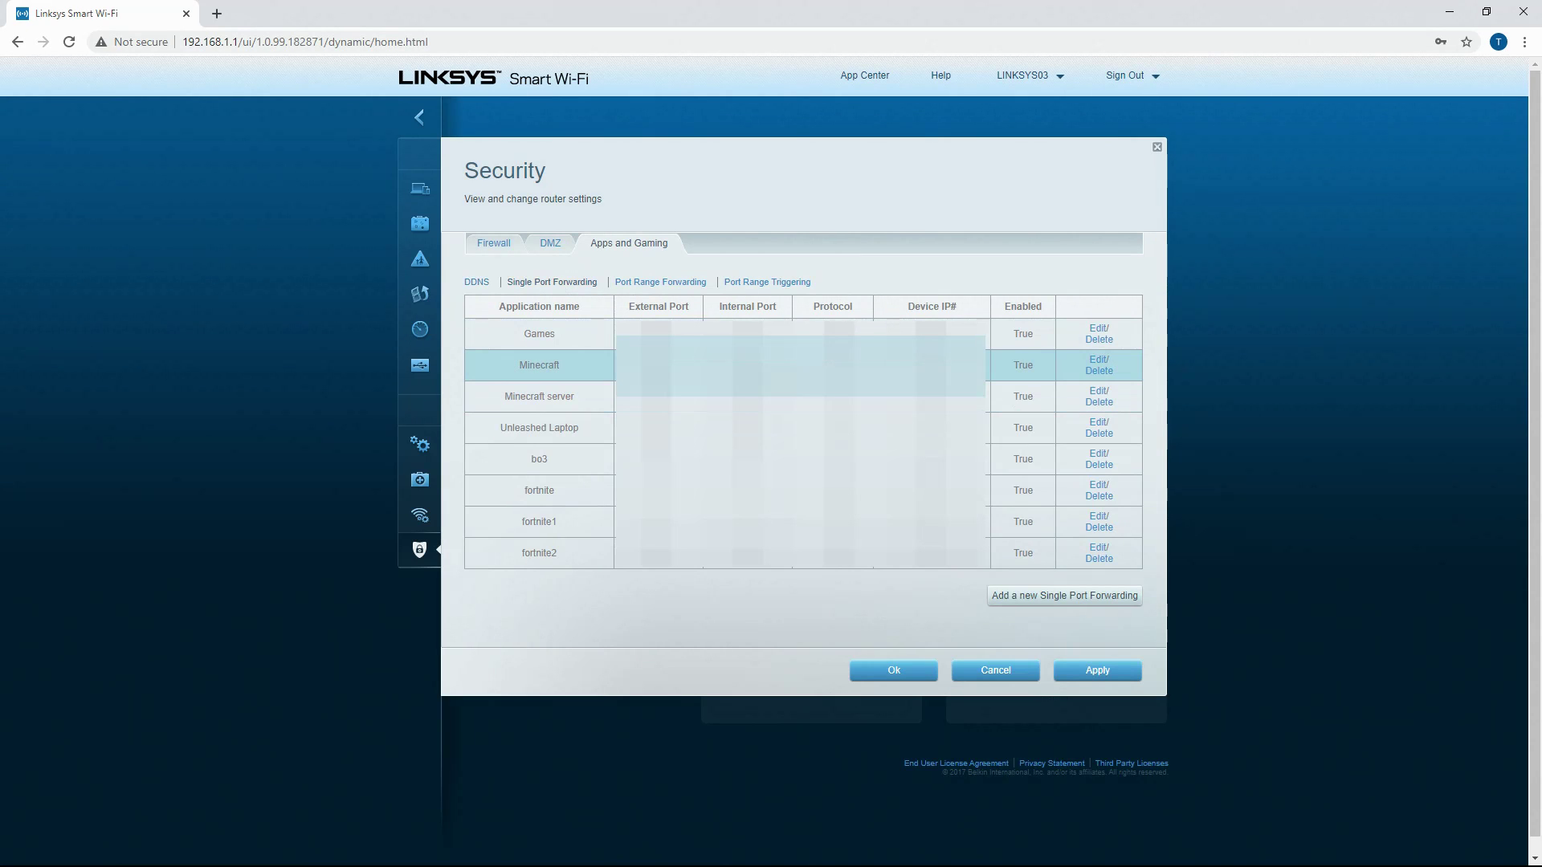
# Add a single port forwarding entry with external and internal port 532 and protocol Both.
pyautogui.click(995, 595)
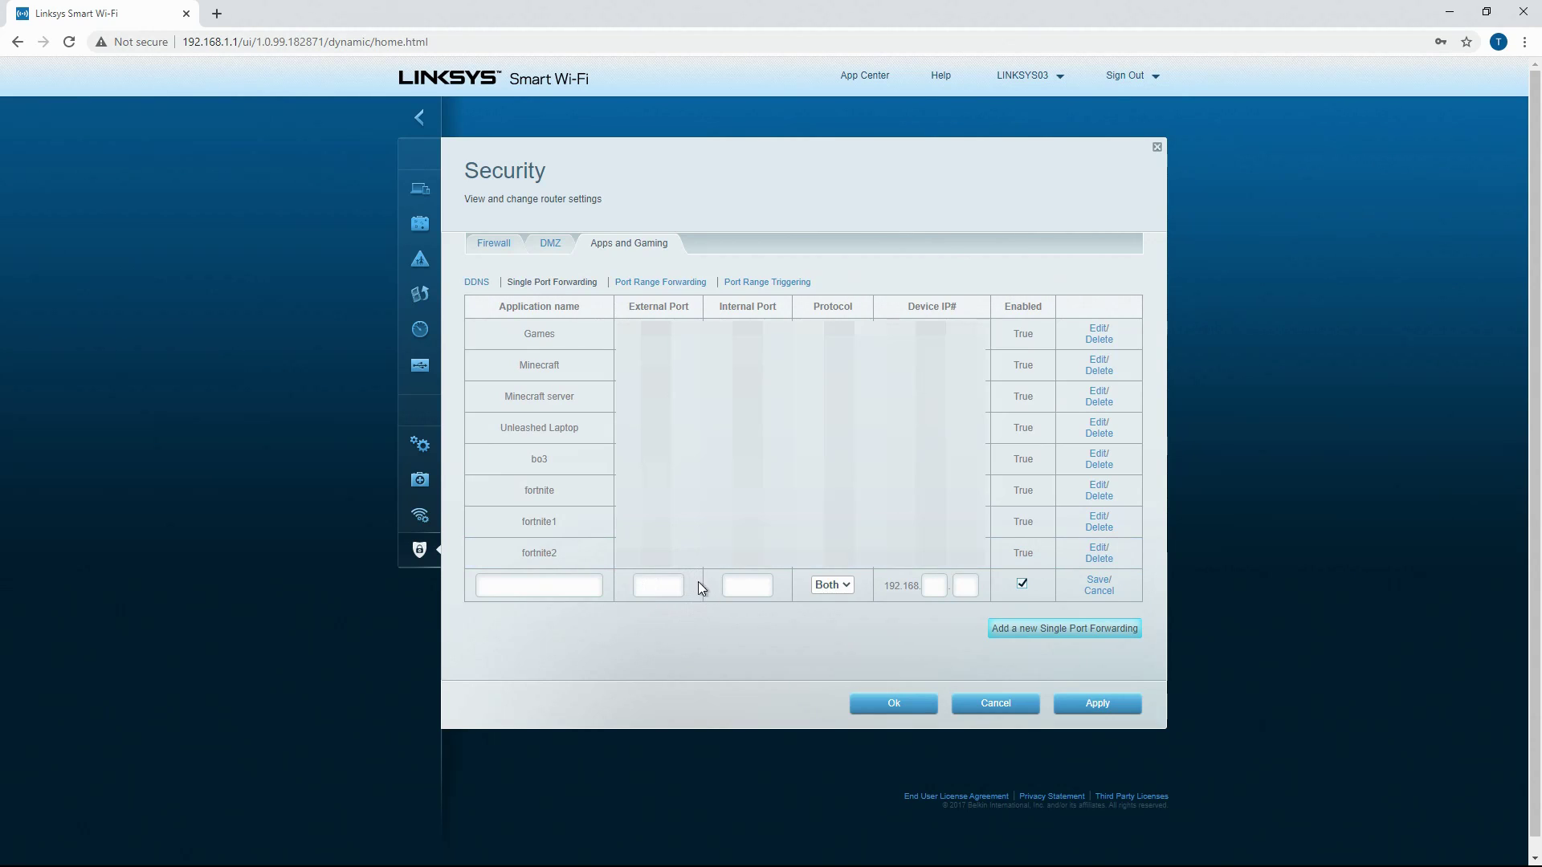
pyautogui.click(673, 585)
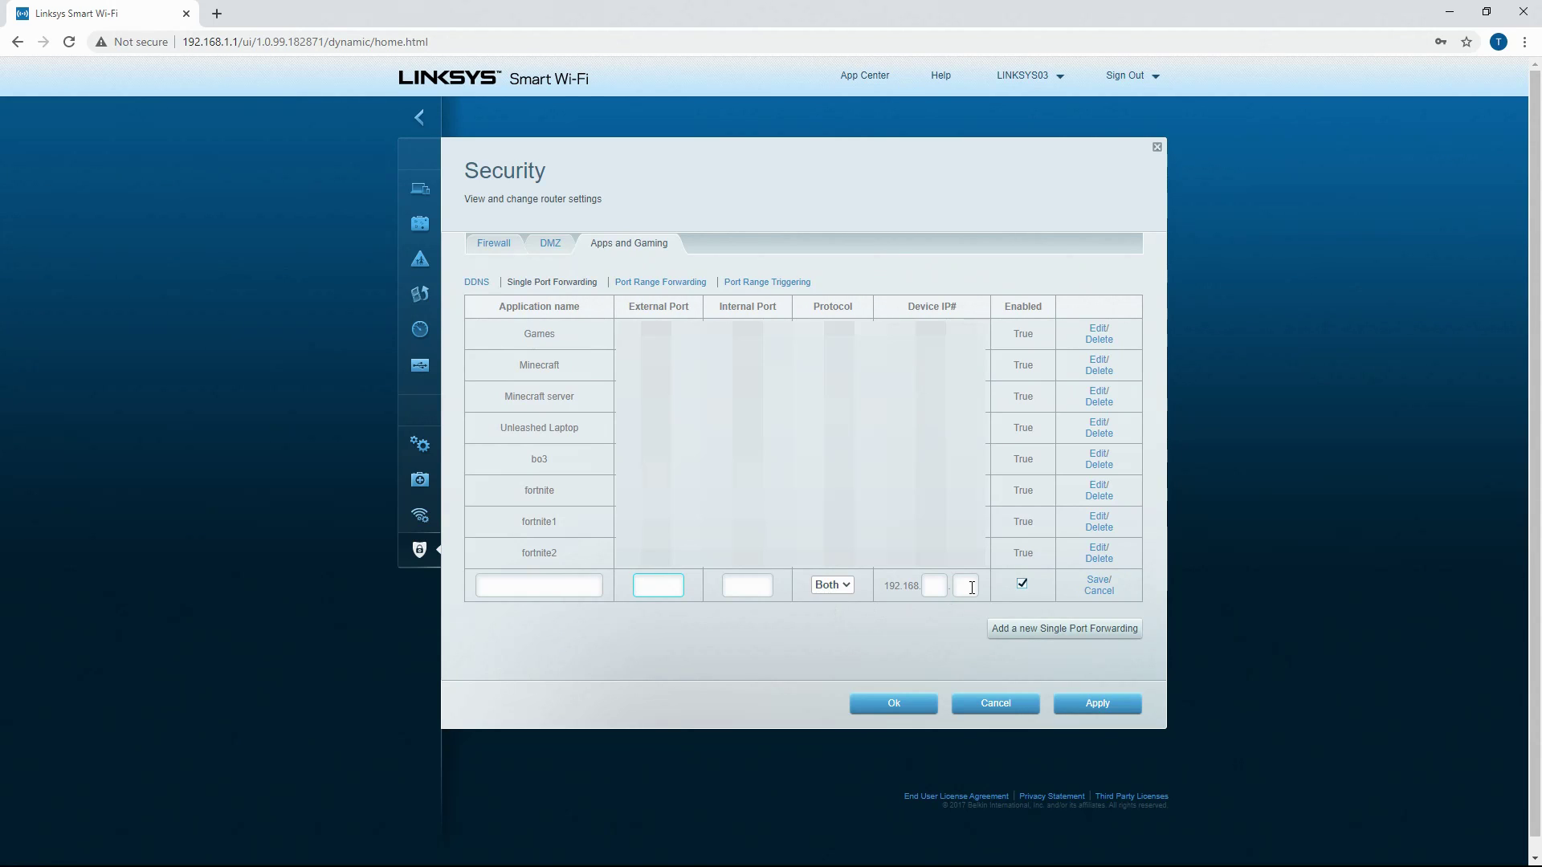
pyautogui.write('532')
pyautogui.click(747, 585)
pyautogui.write('5')
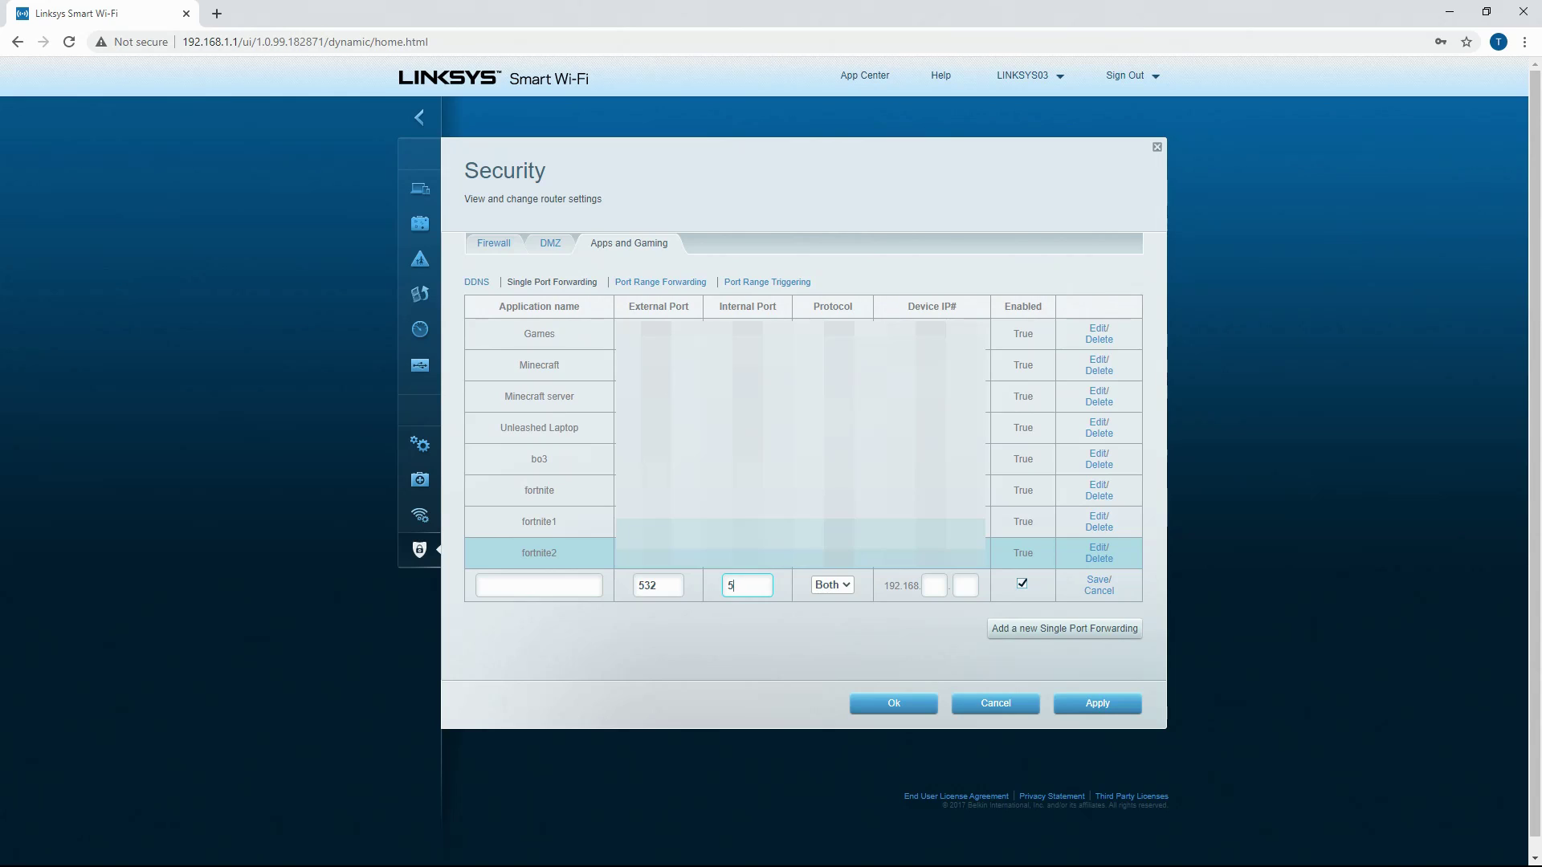
pyautogui.write('32')
pyautogui.click(840, 583)
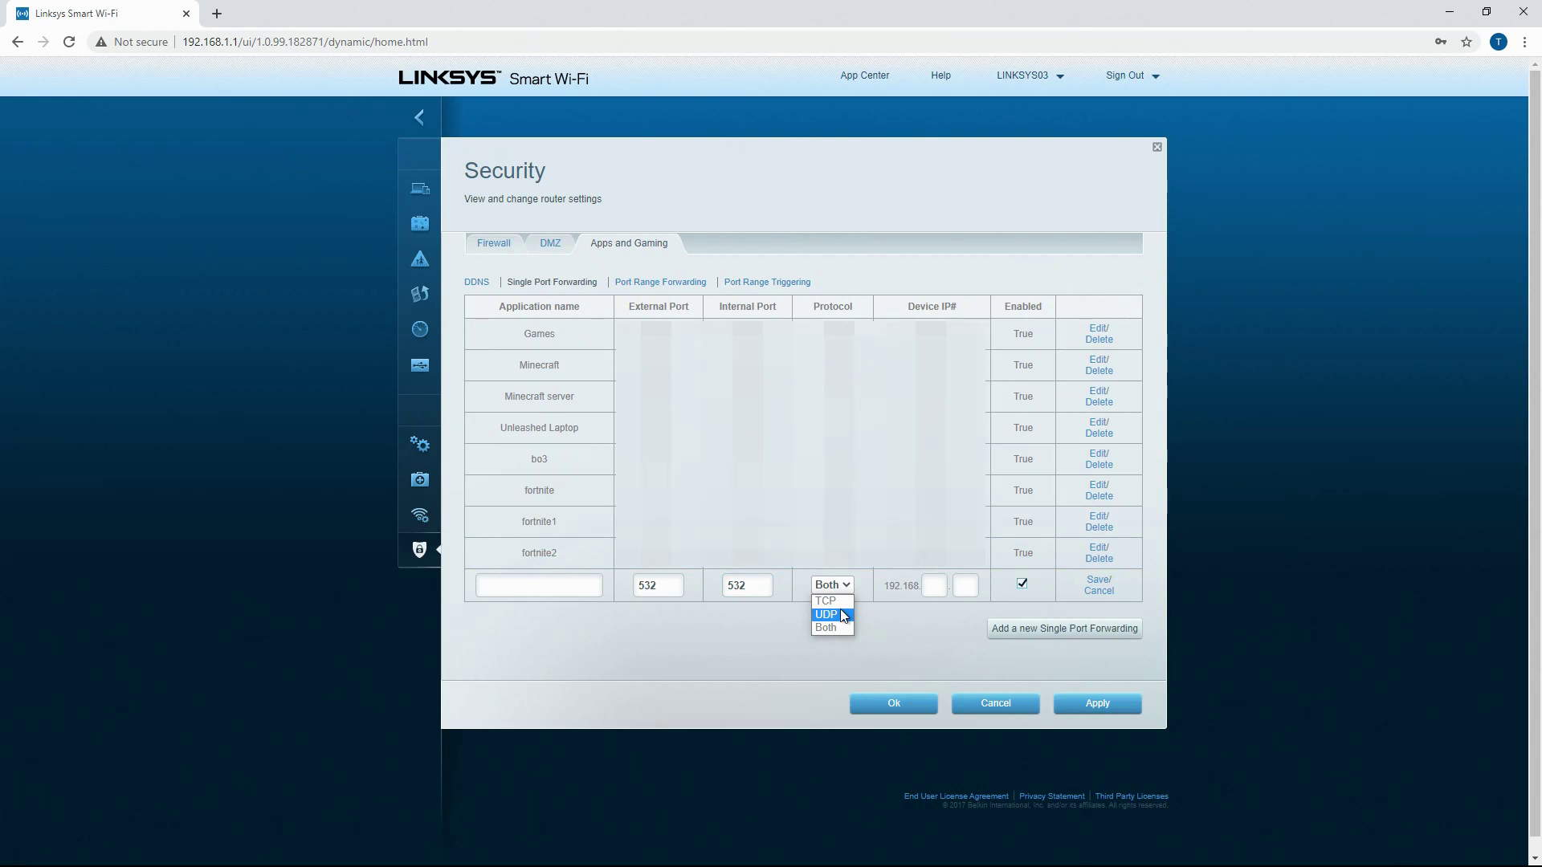
pyautogui.click(840, 631)
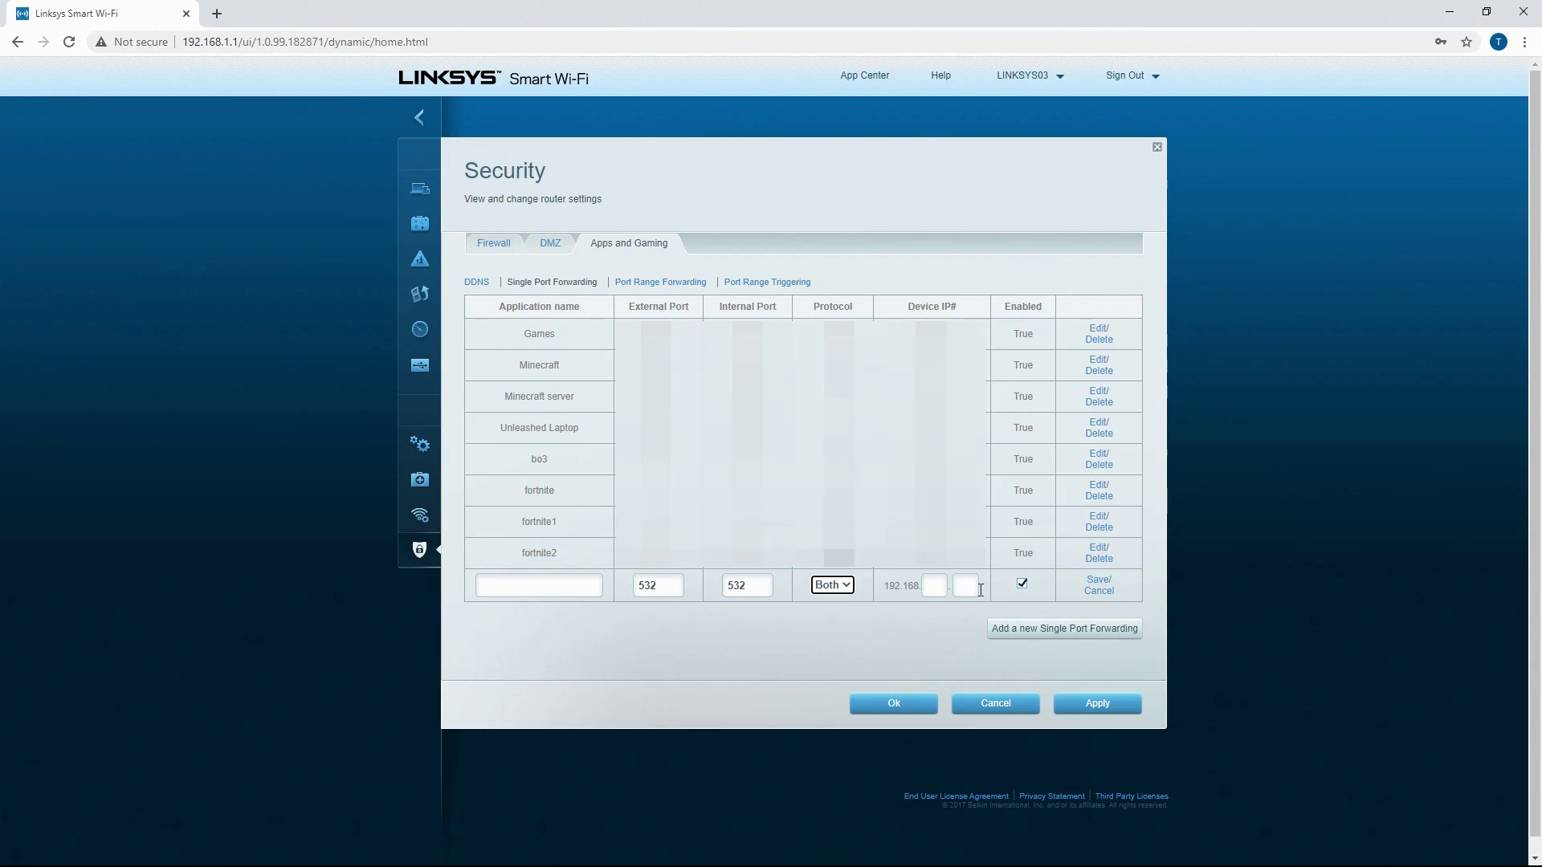
pyautogui.click(849, 585)
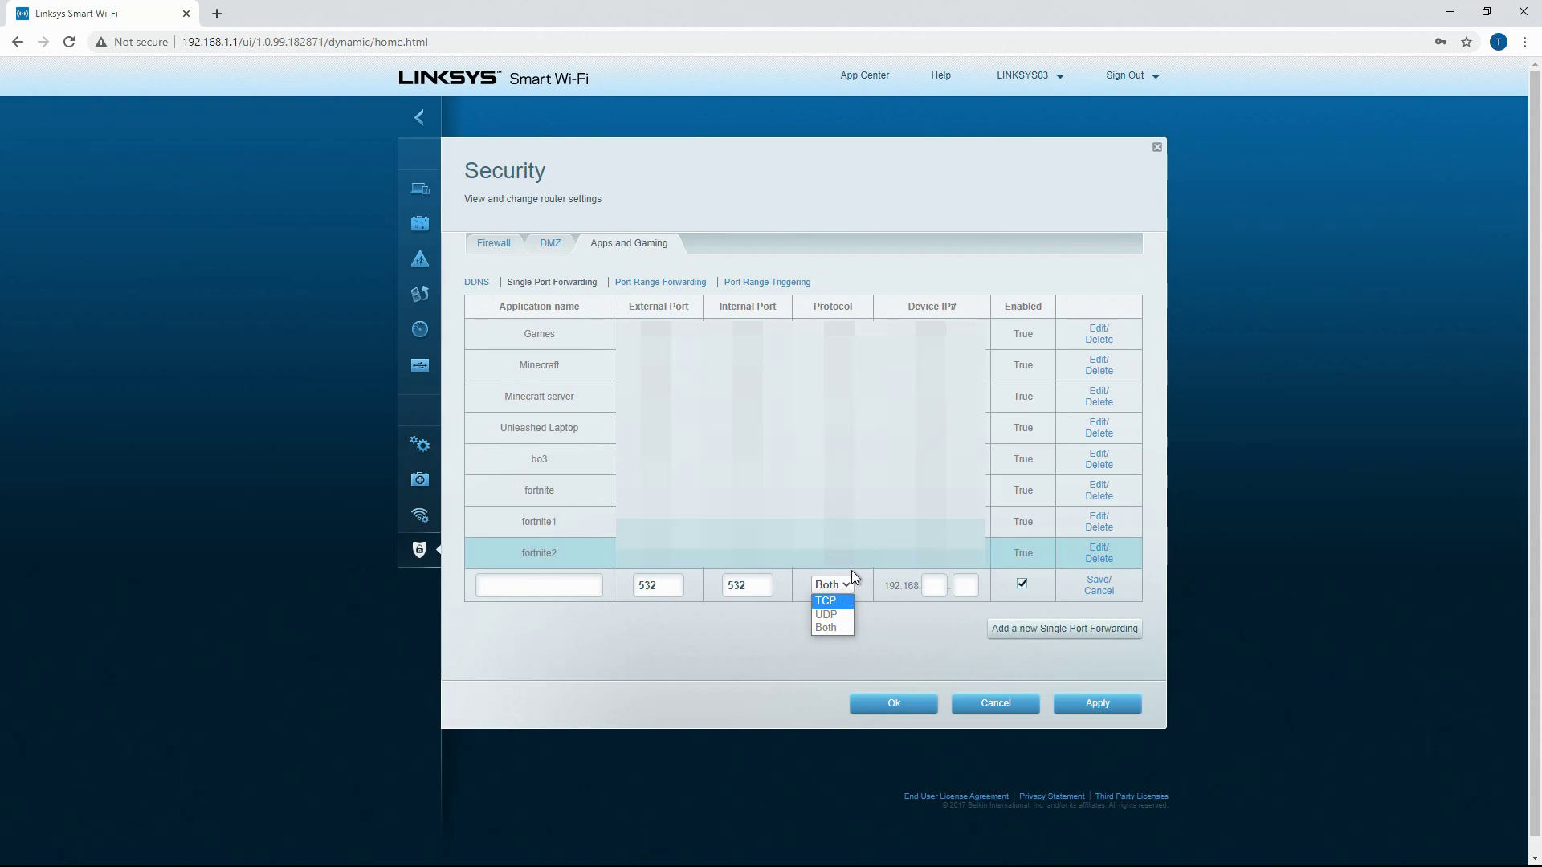
pyautogui.click(847, 588)
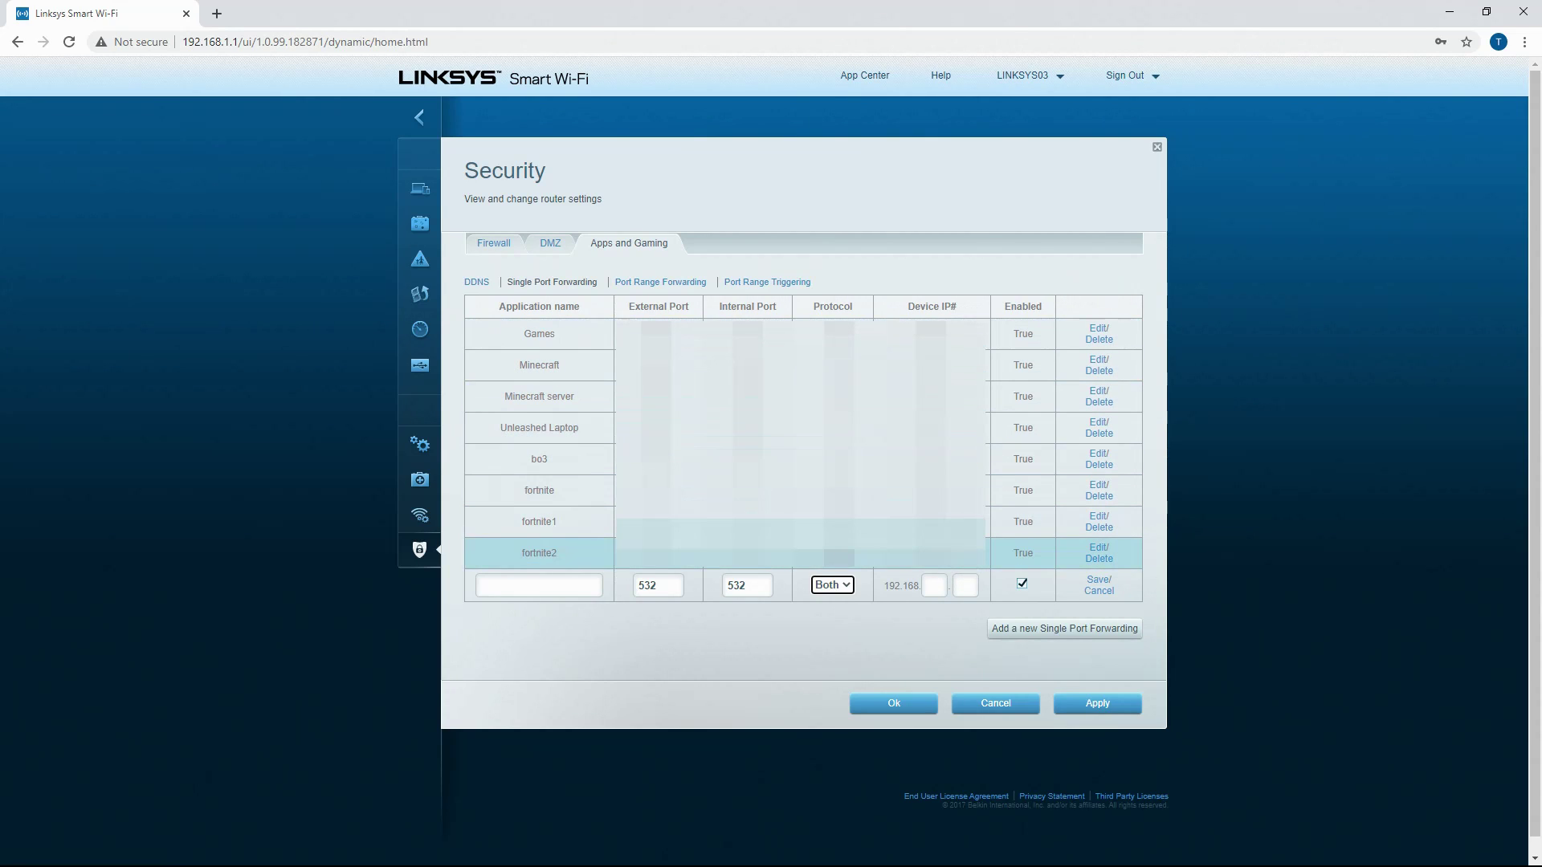
# Open the Device List and show the online device's name, manufacturer, IP and MAC details.
pyautogui.click(425, 194)
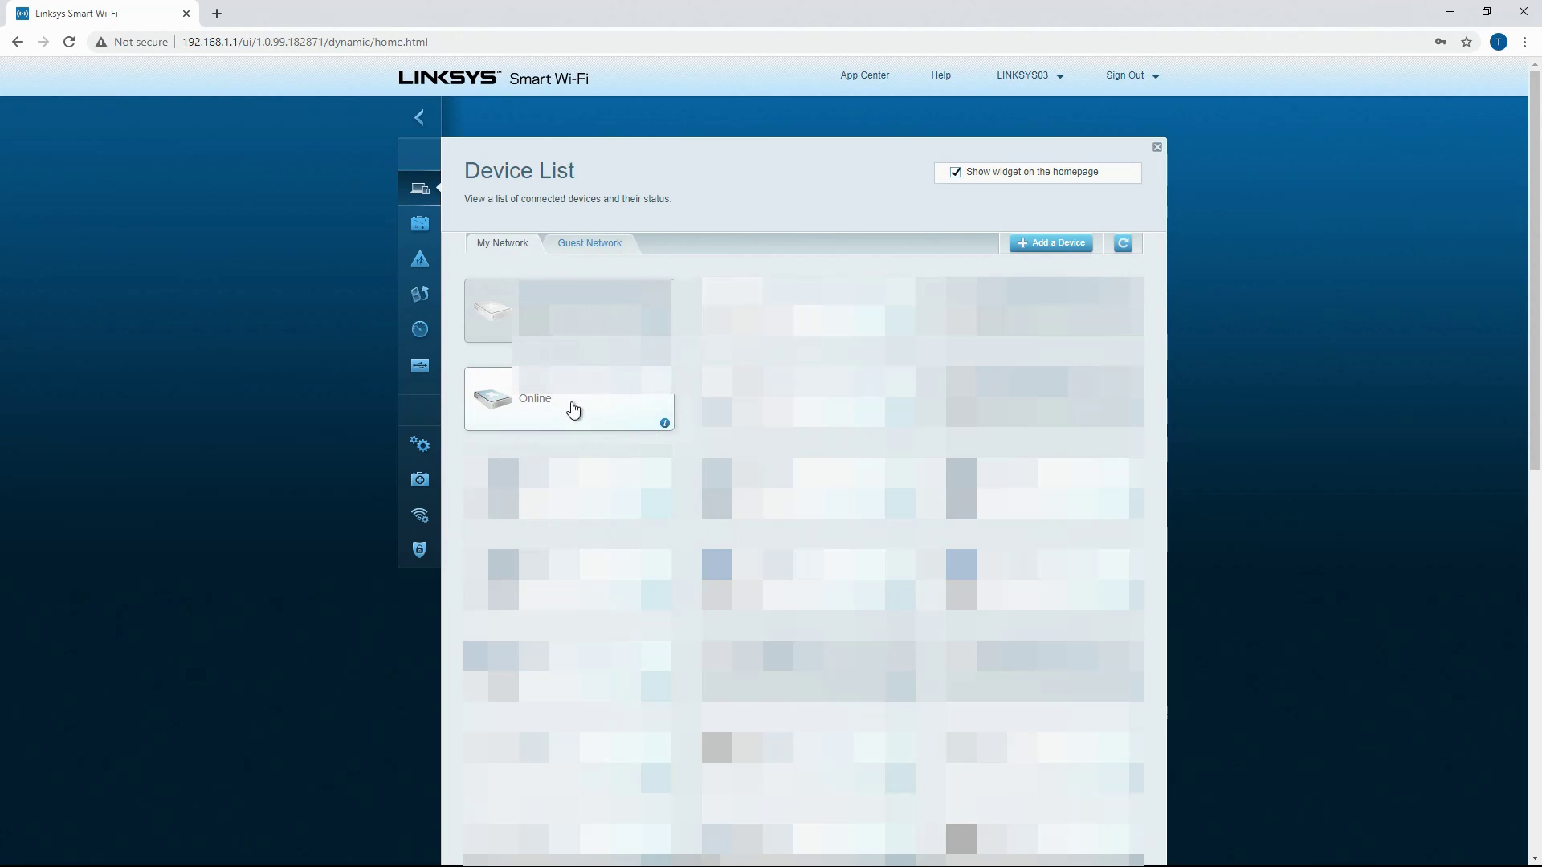
pyautogui.click(665, 426)
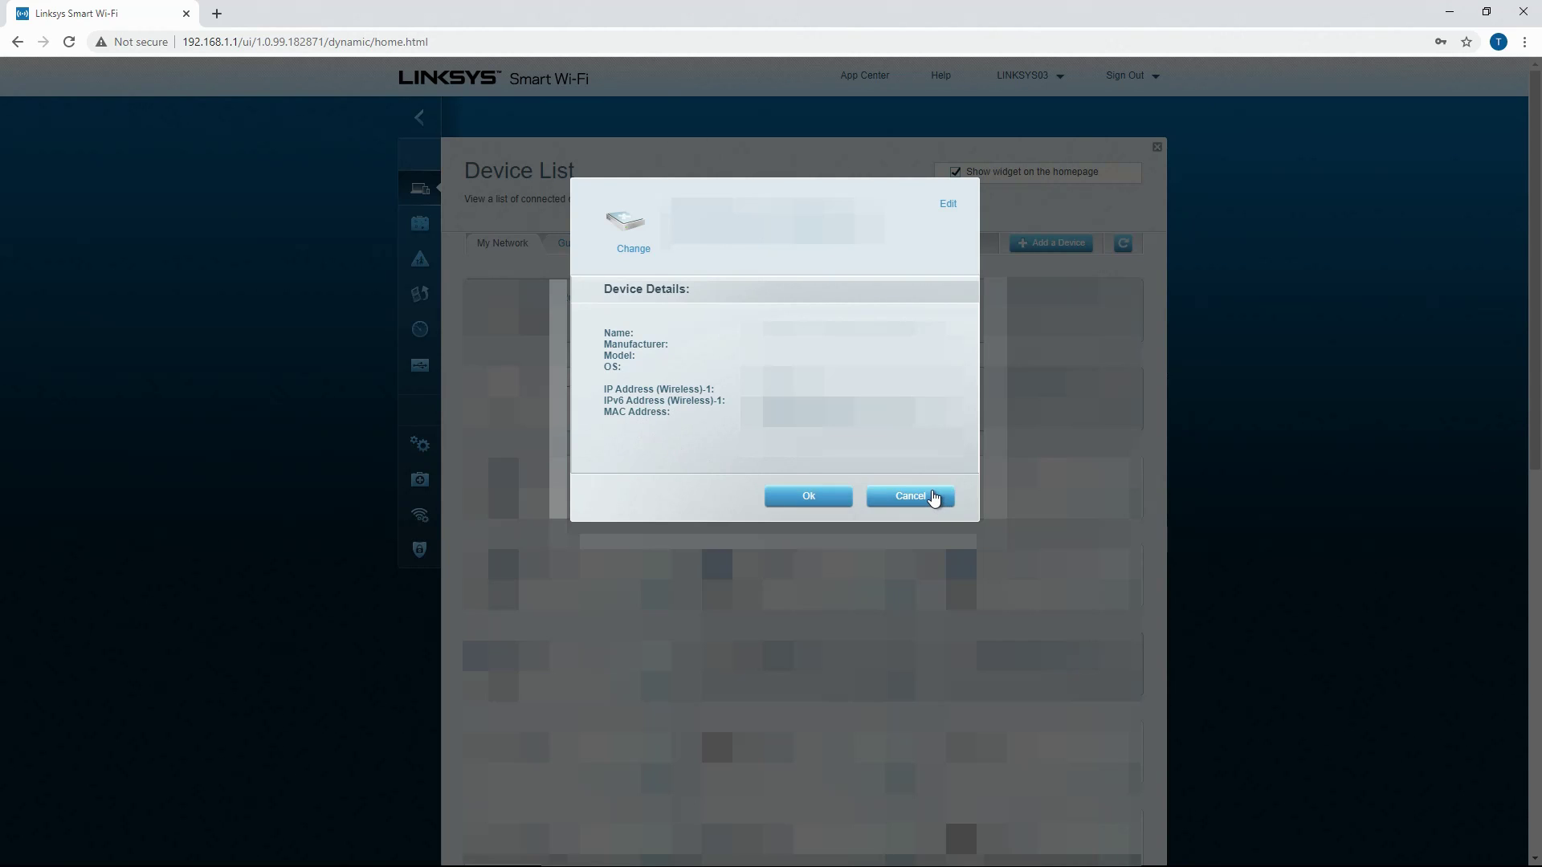
# Close device details, view Local Network DHCP Reservations, then return to the Device List.
pyautogui.click(931, 496)
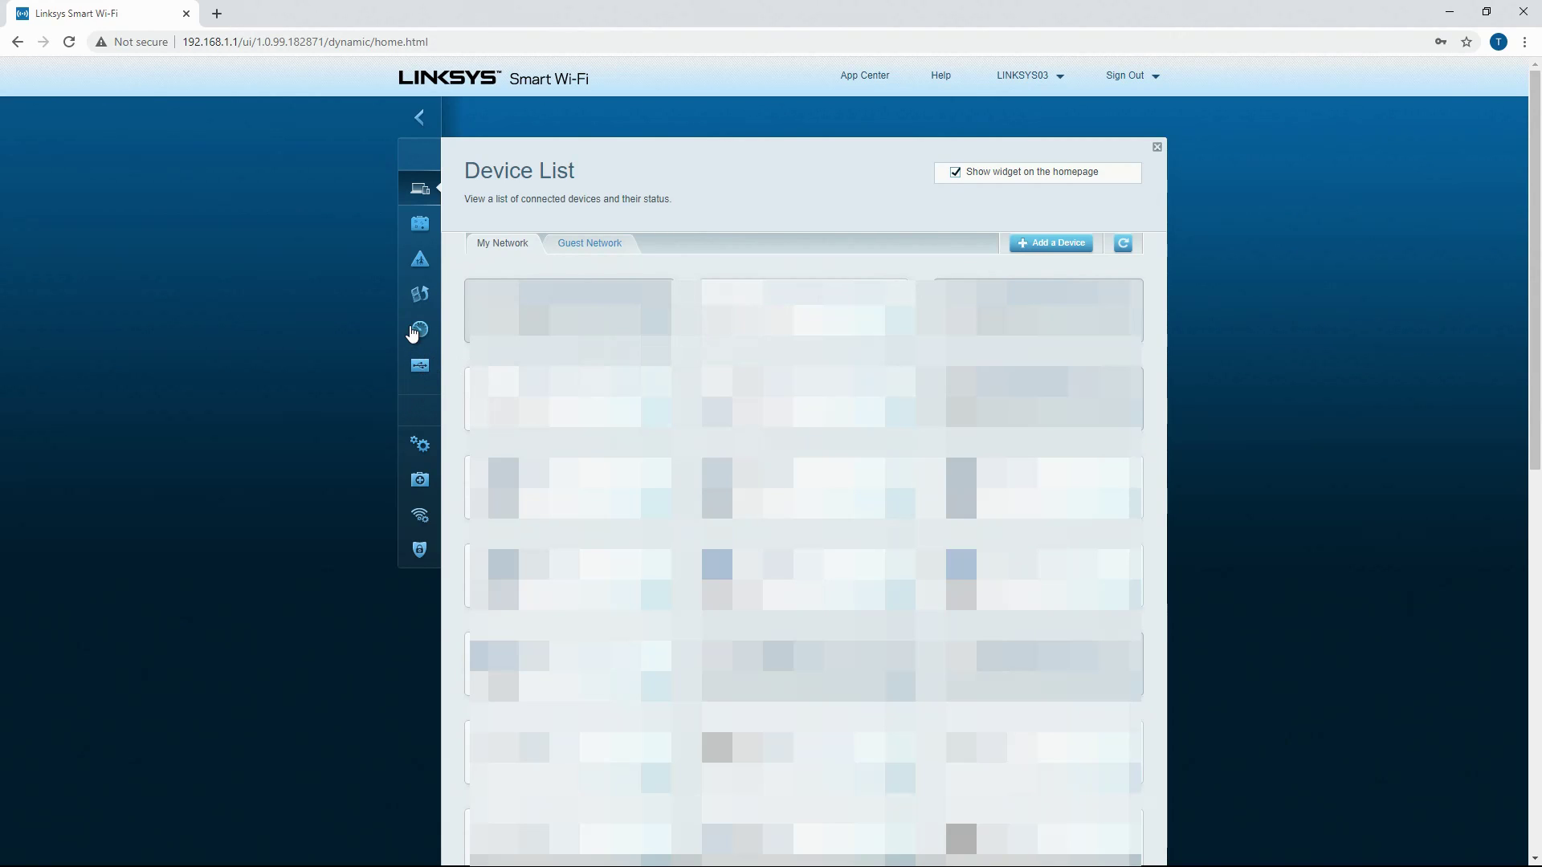
pyautogui.click(416, 444)
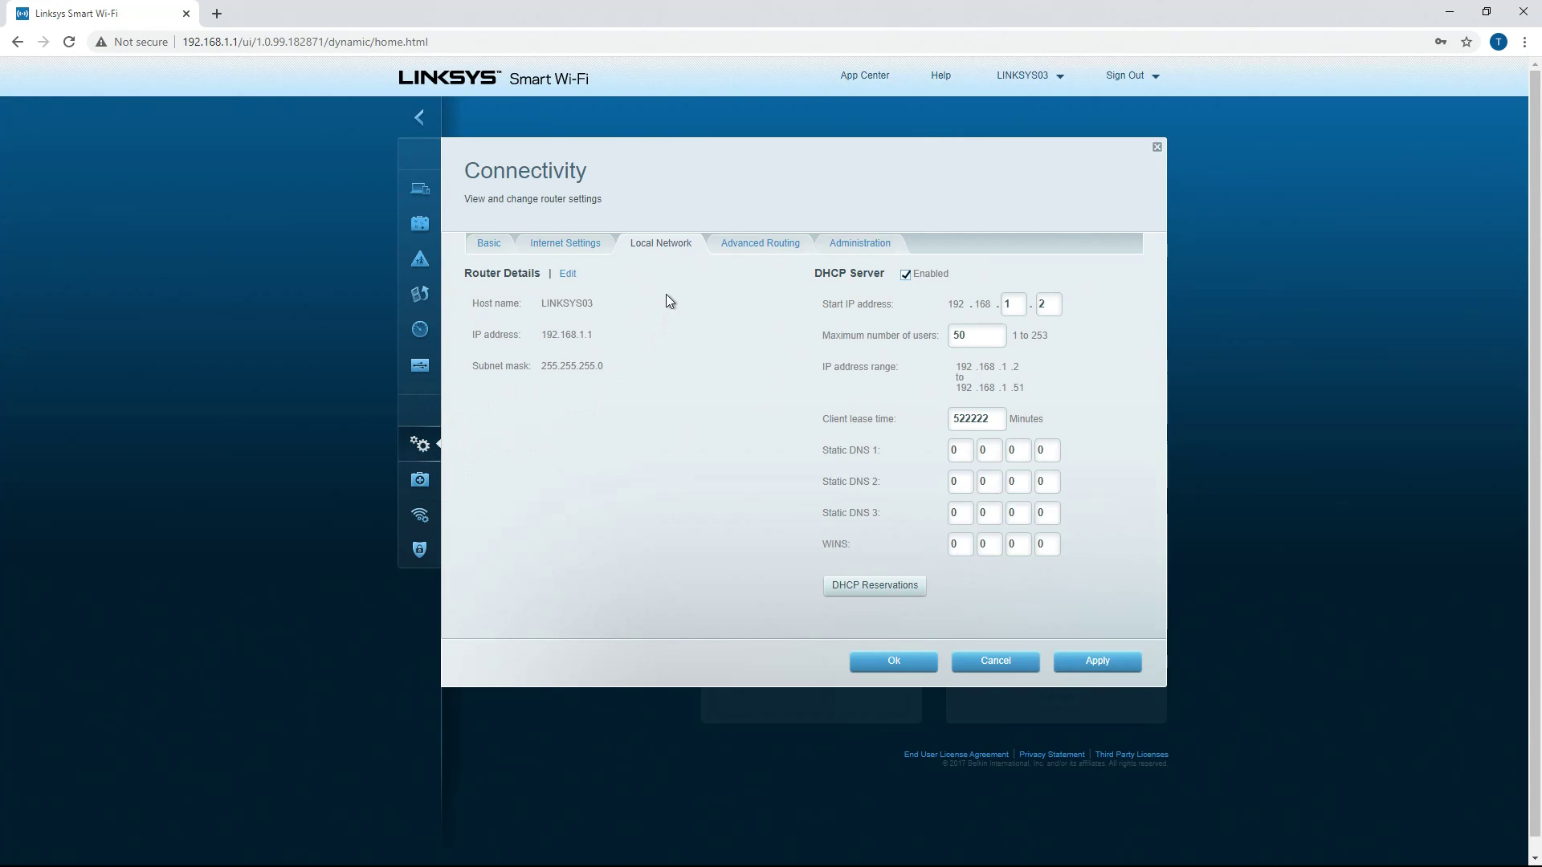
pyautogui.click(863, 590)
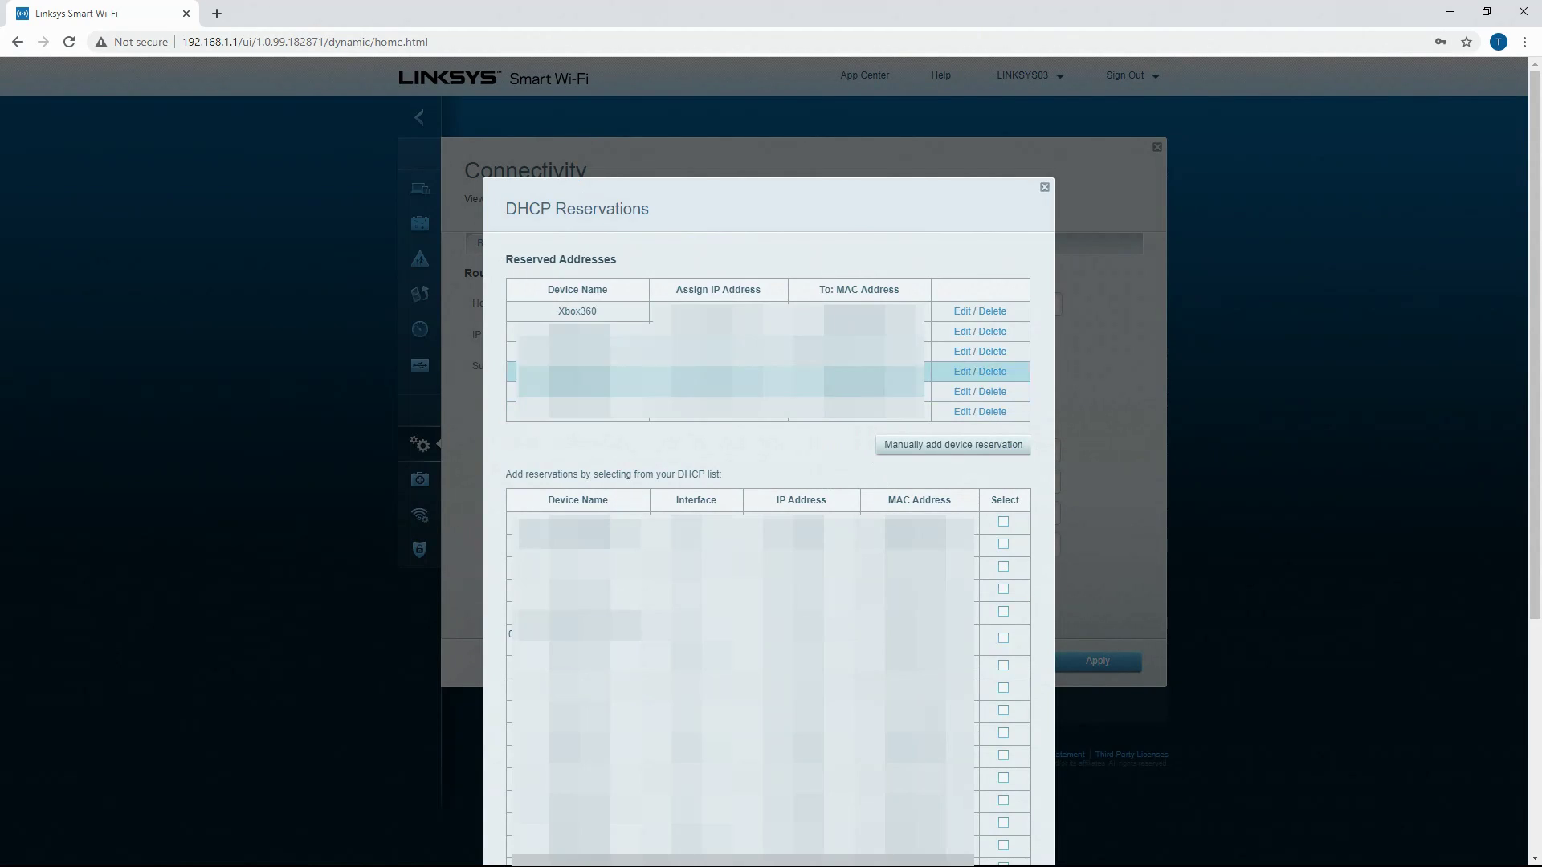
pyautogui.click(1044, 191)
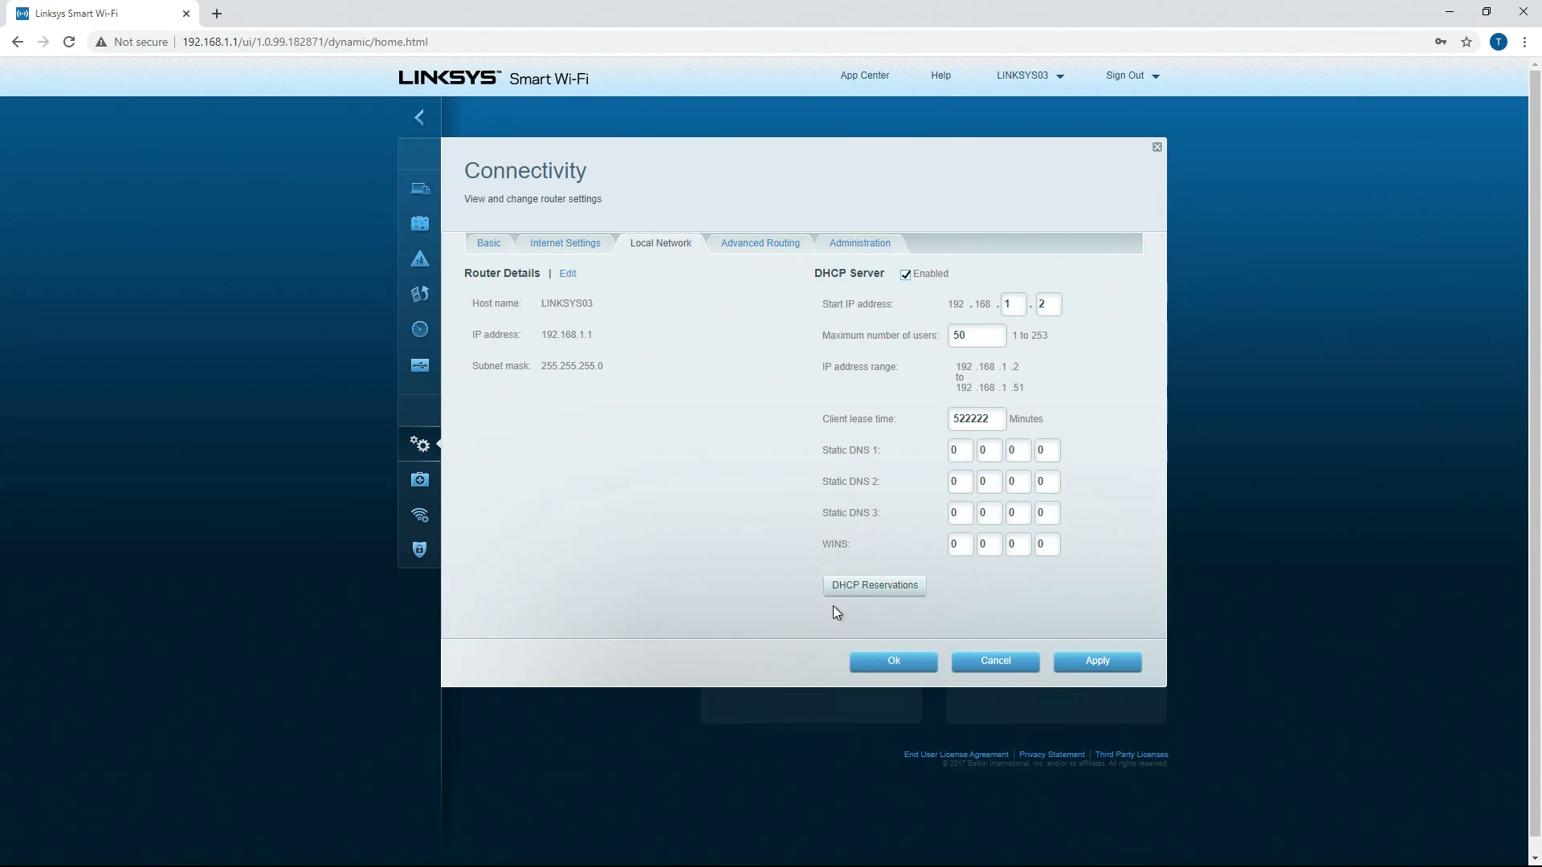
pyautogui.click(421, 190)
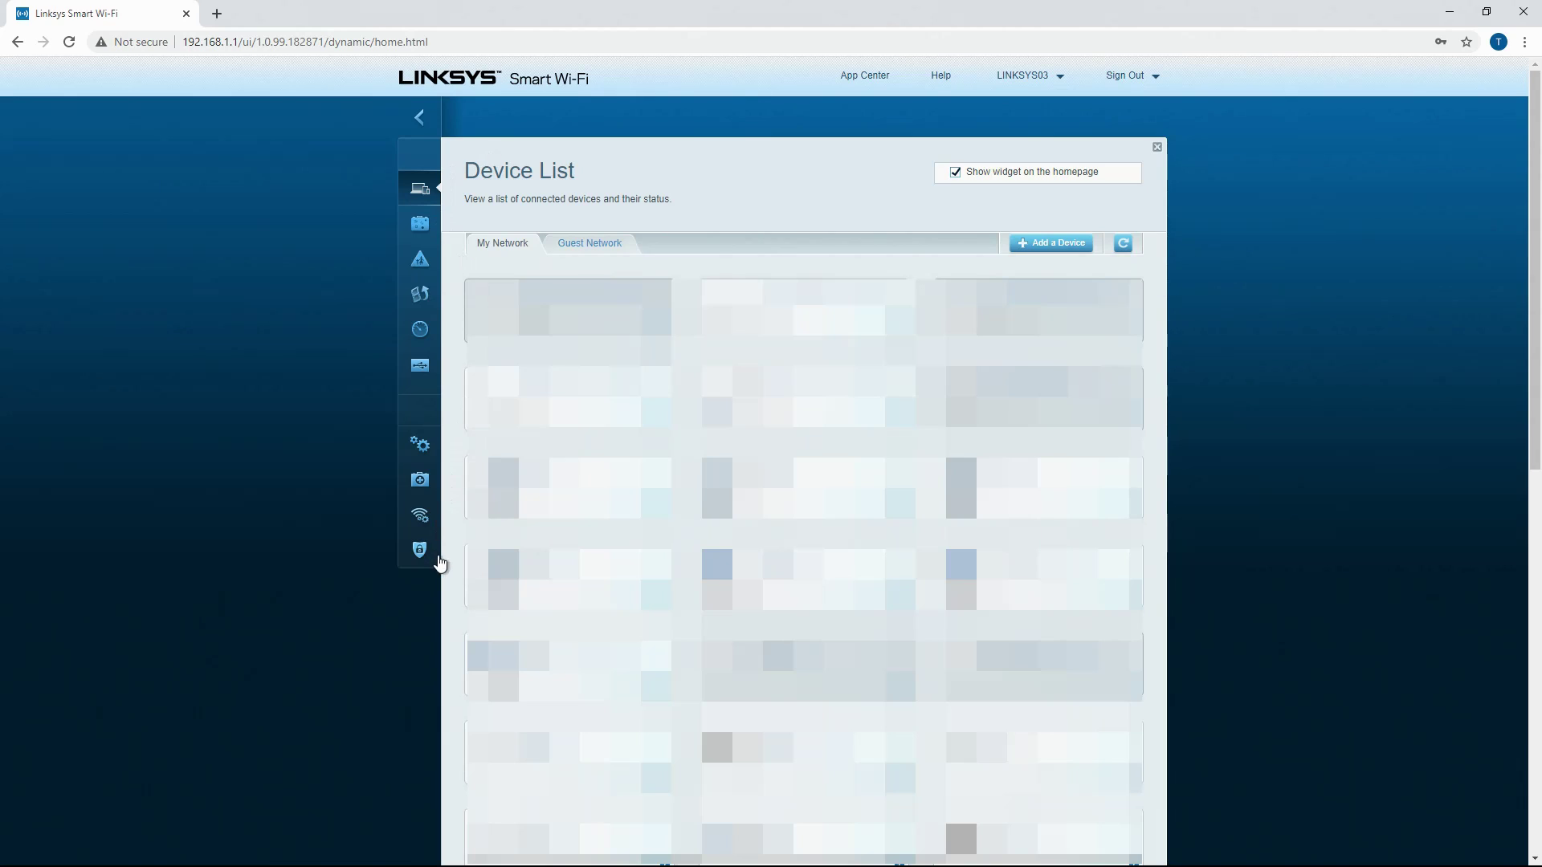
# In Security > Apps and Gaming, add a blank Single Port Forwarding row below fortnite2, then head to Port Range Forwarding.
pyautogui.click(420, 551)
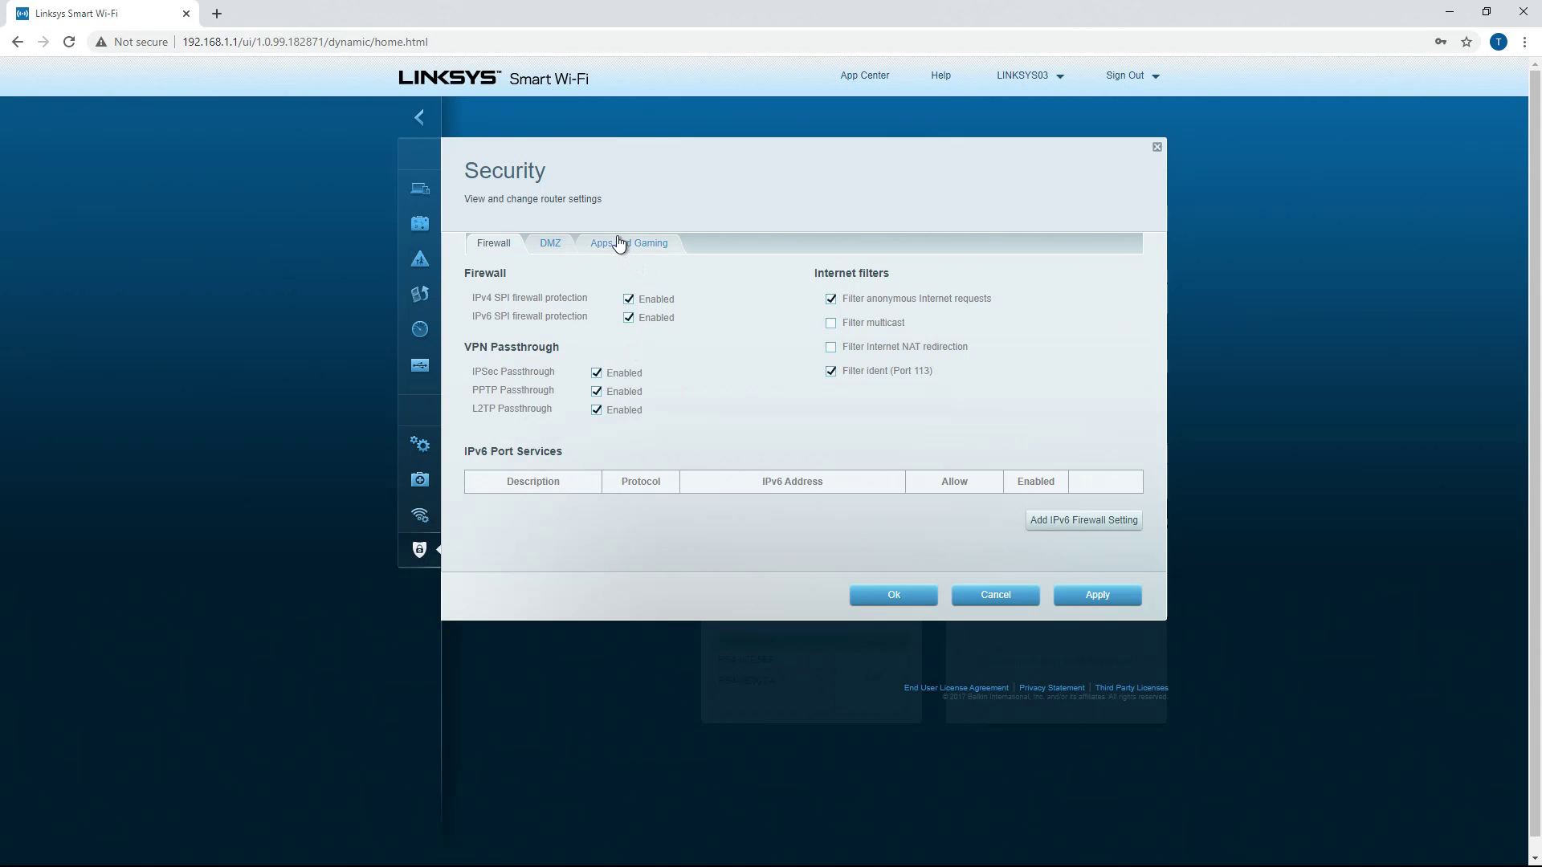
pyautogui.click(619, 244)
pyautogui.click(566, 282)
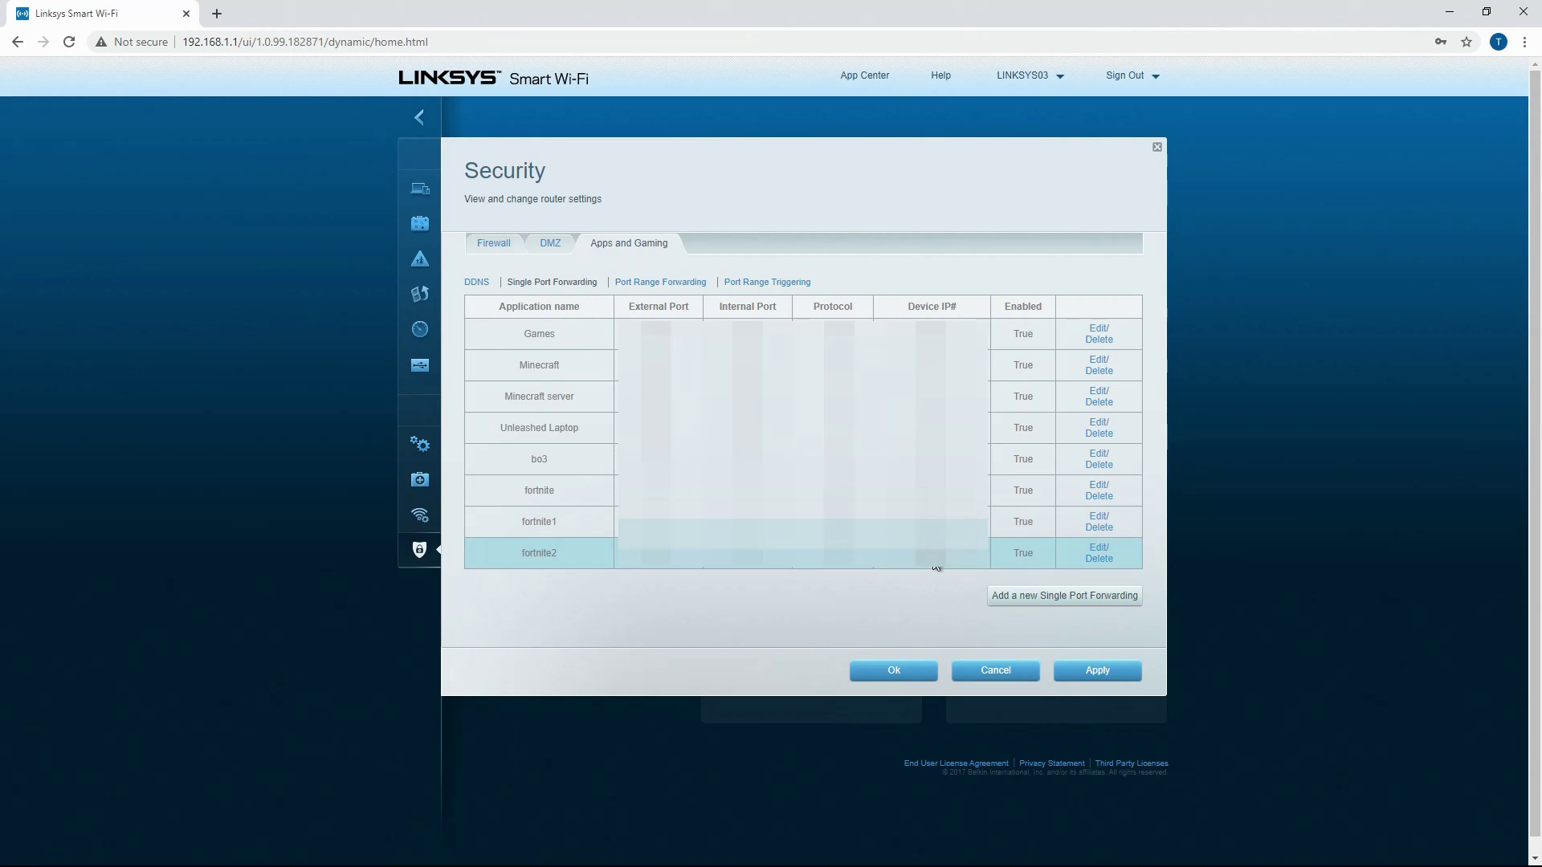
pyautogui.click(1000, 595)
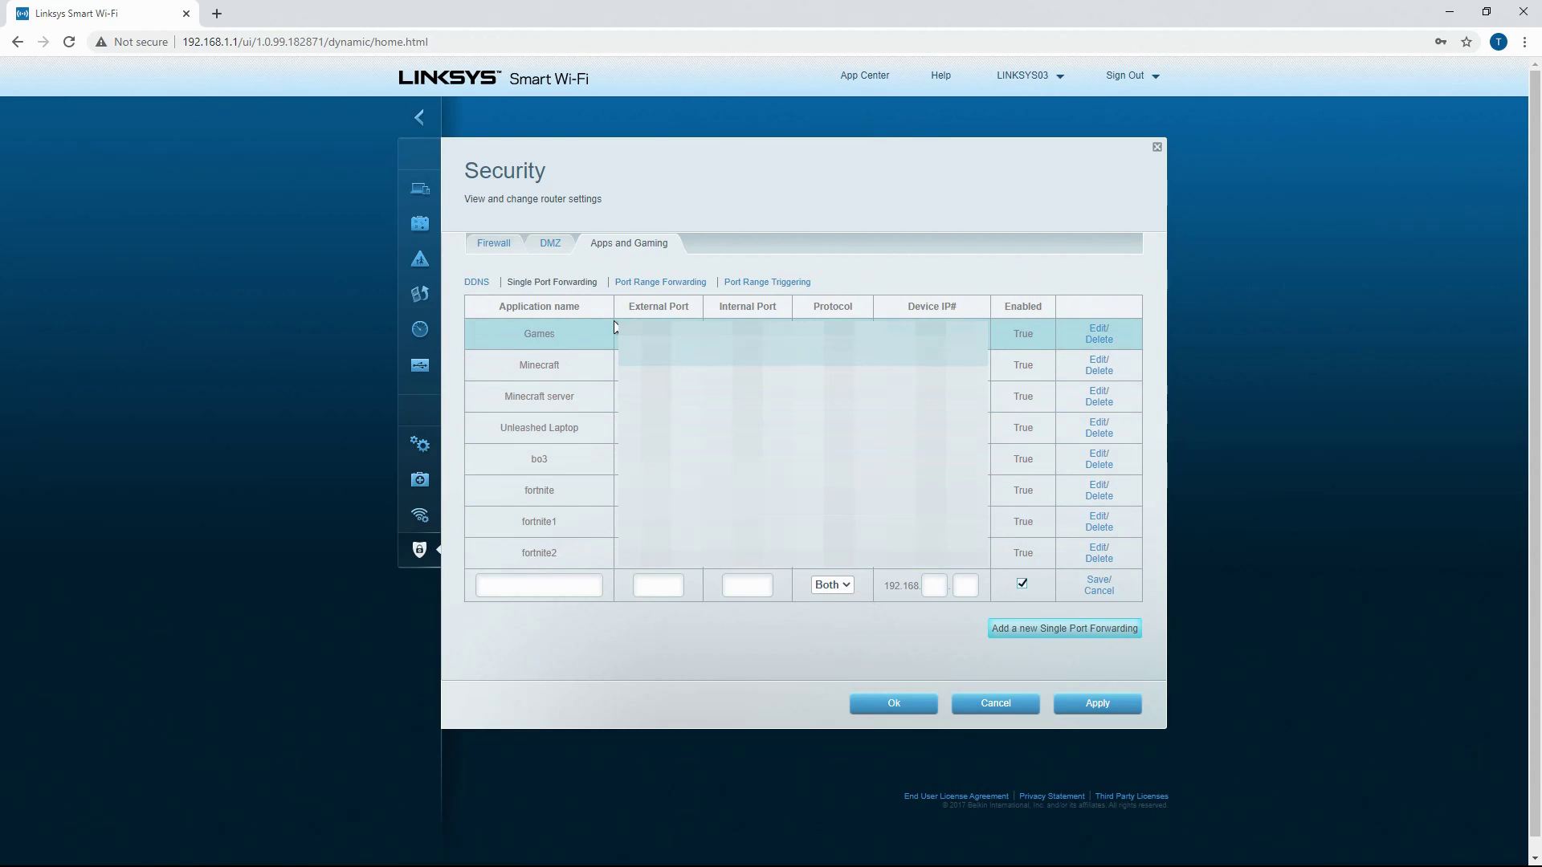
pyautogui.click(671, 287)
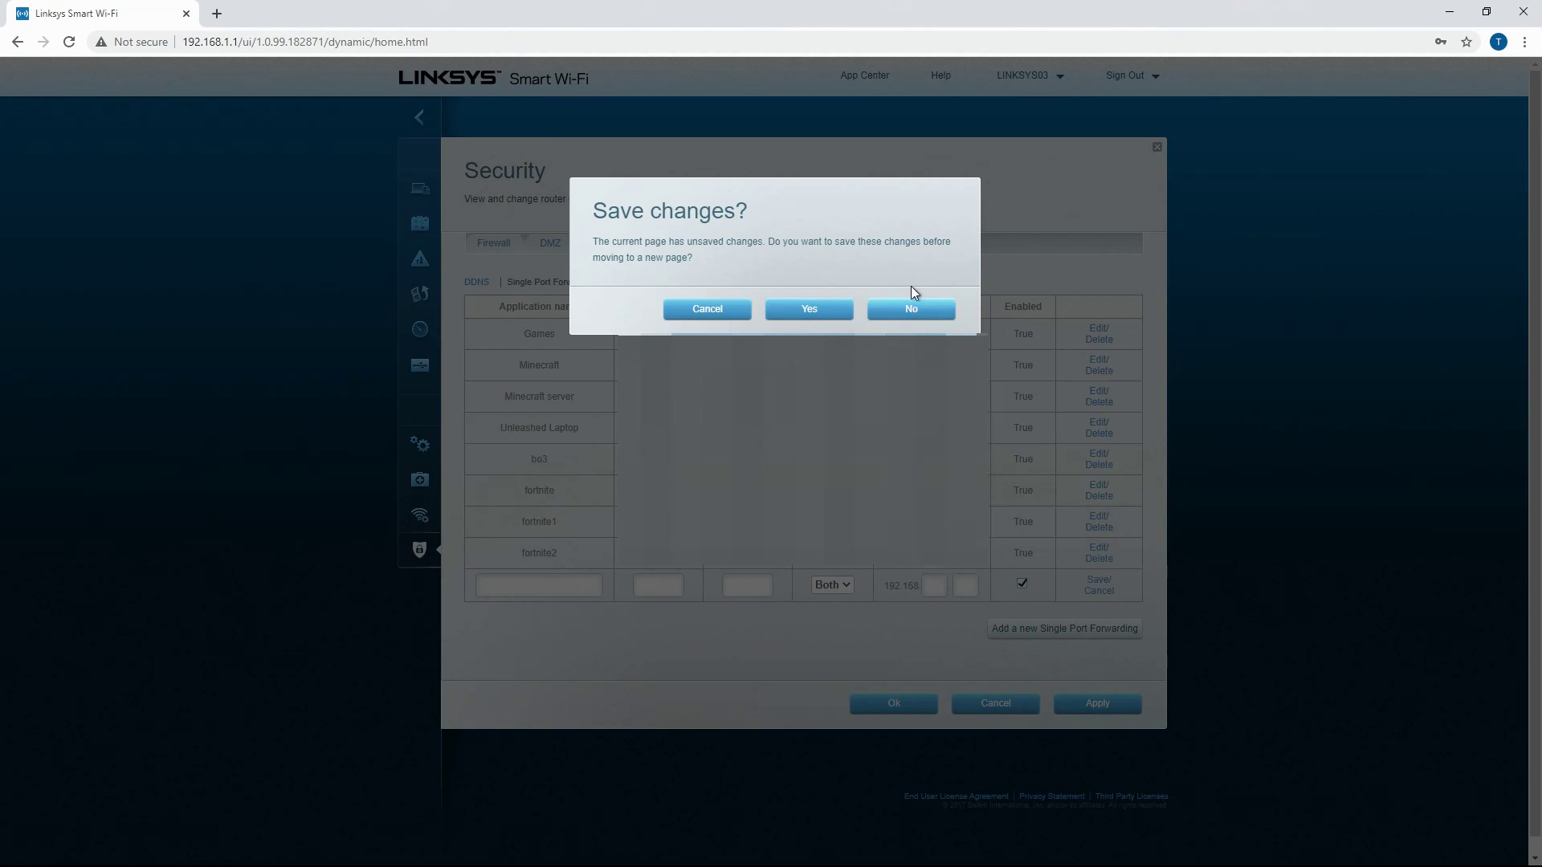
# Discard the unsaved single port rule, add a blank Port Range Forwarding row, then move to Port Range Triggering.
pyautogui.click(905, 314)
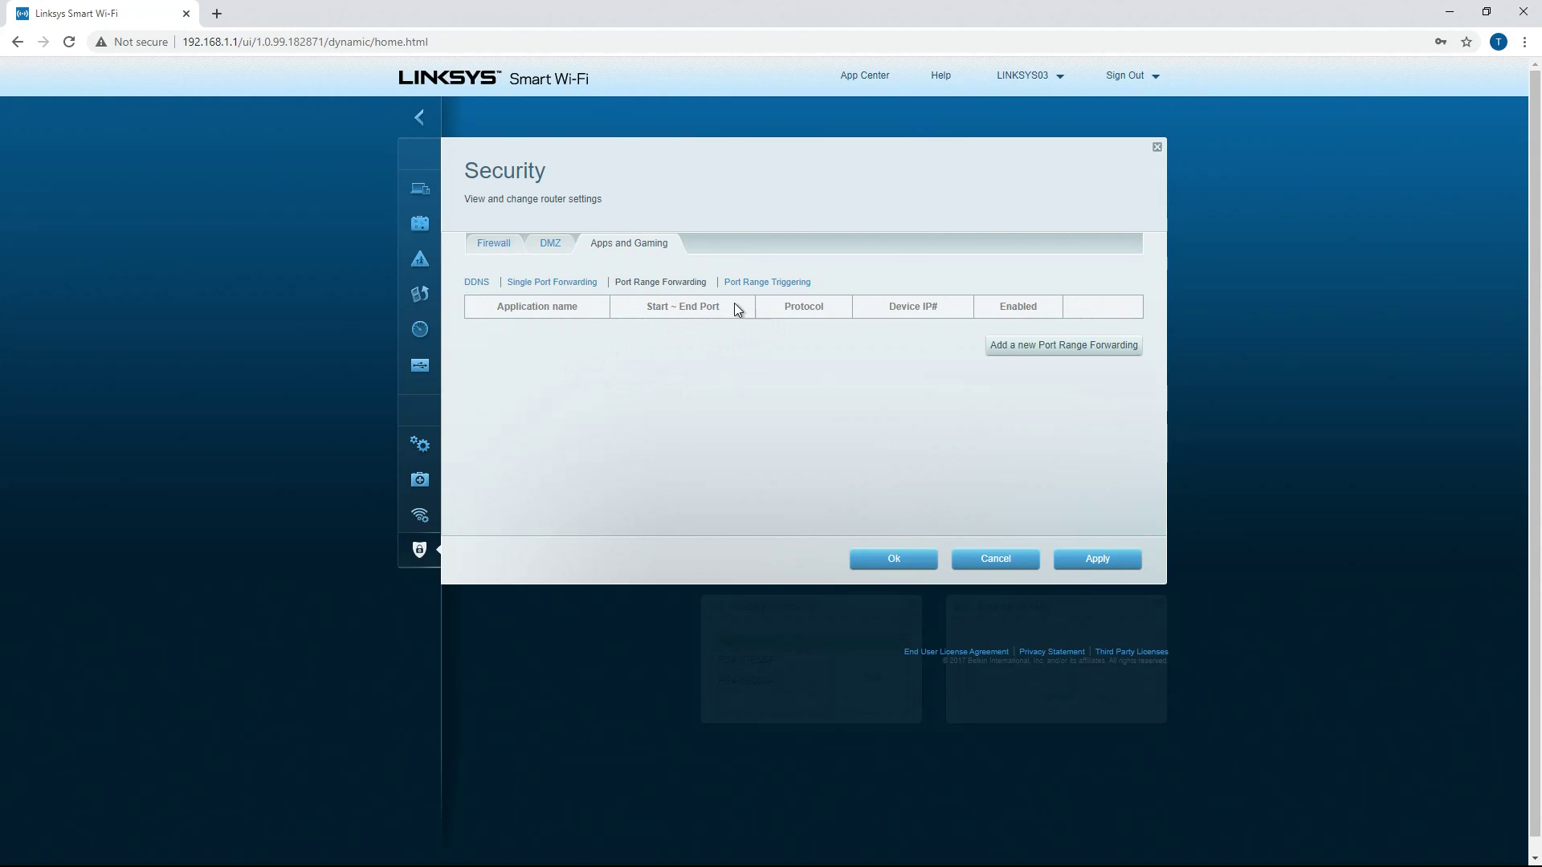
pyautogui.click(1043, 347)
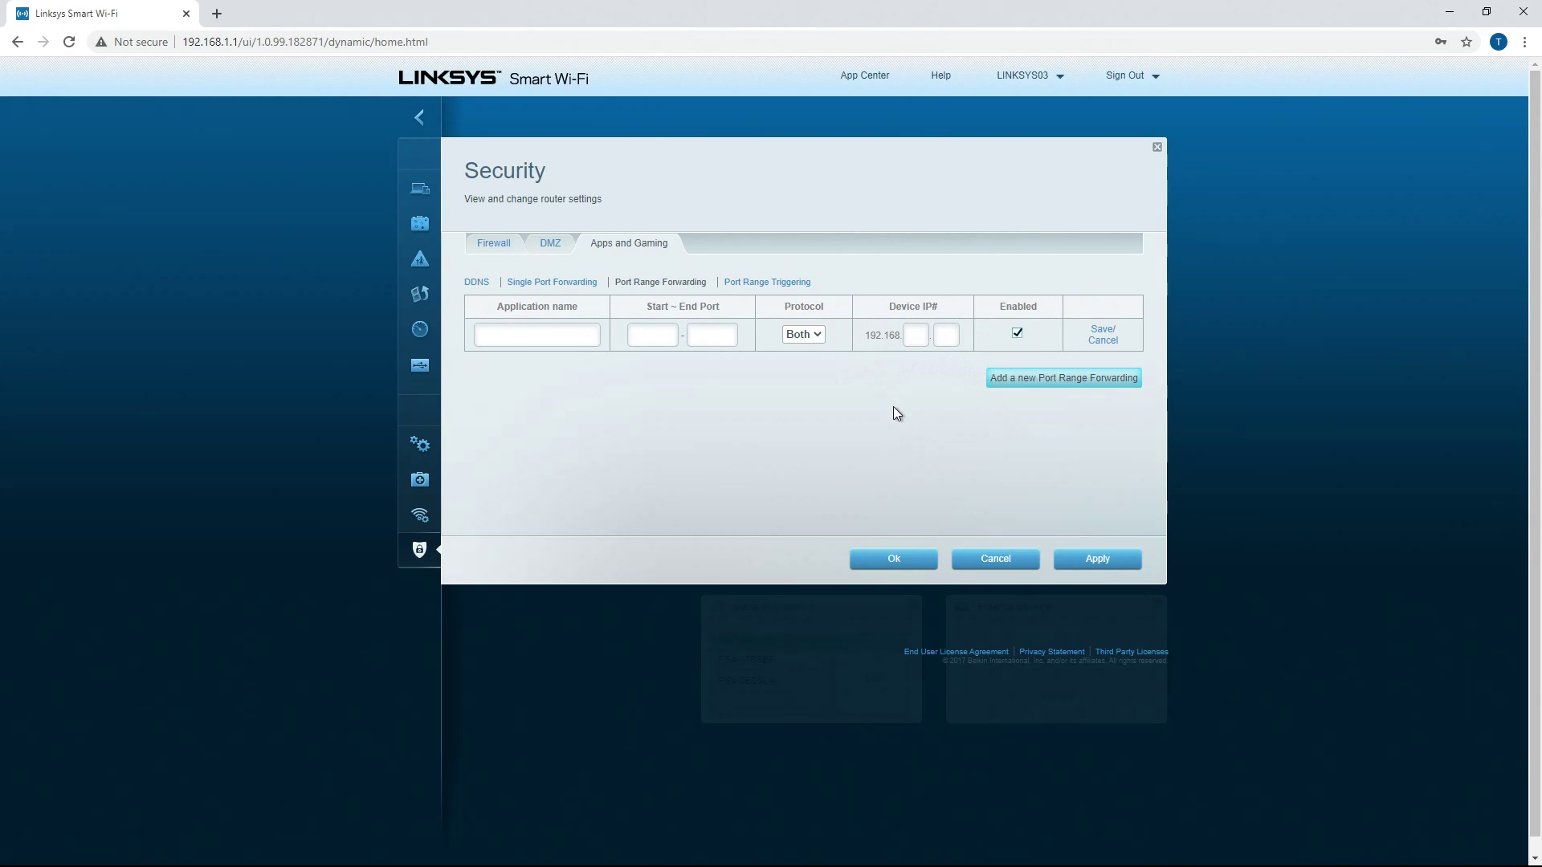
pyautogui.click(788, 282)
# Add a blank Port Range Triggering row, then discard it and show the DMZ tab, which stays off.
pyautogui.click(909, 312)
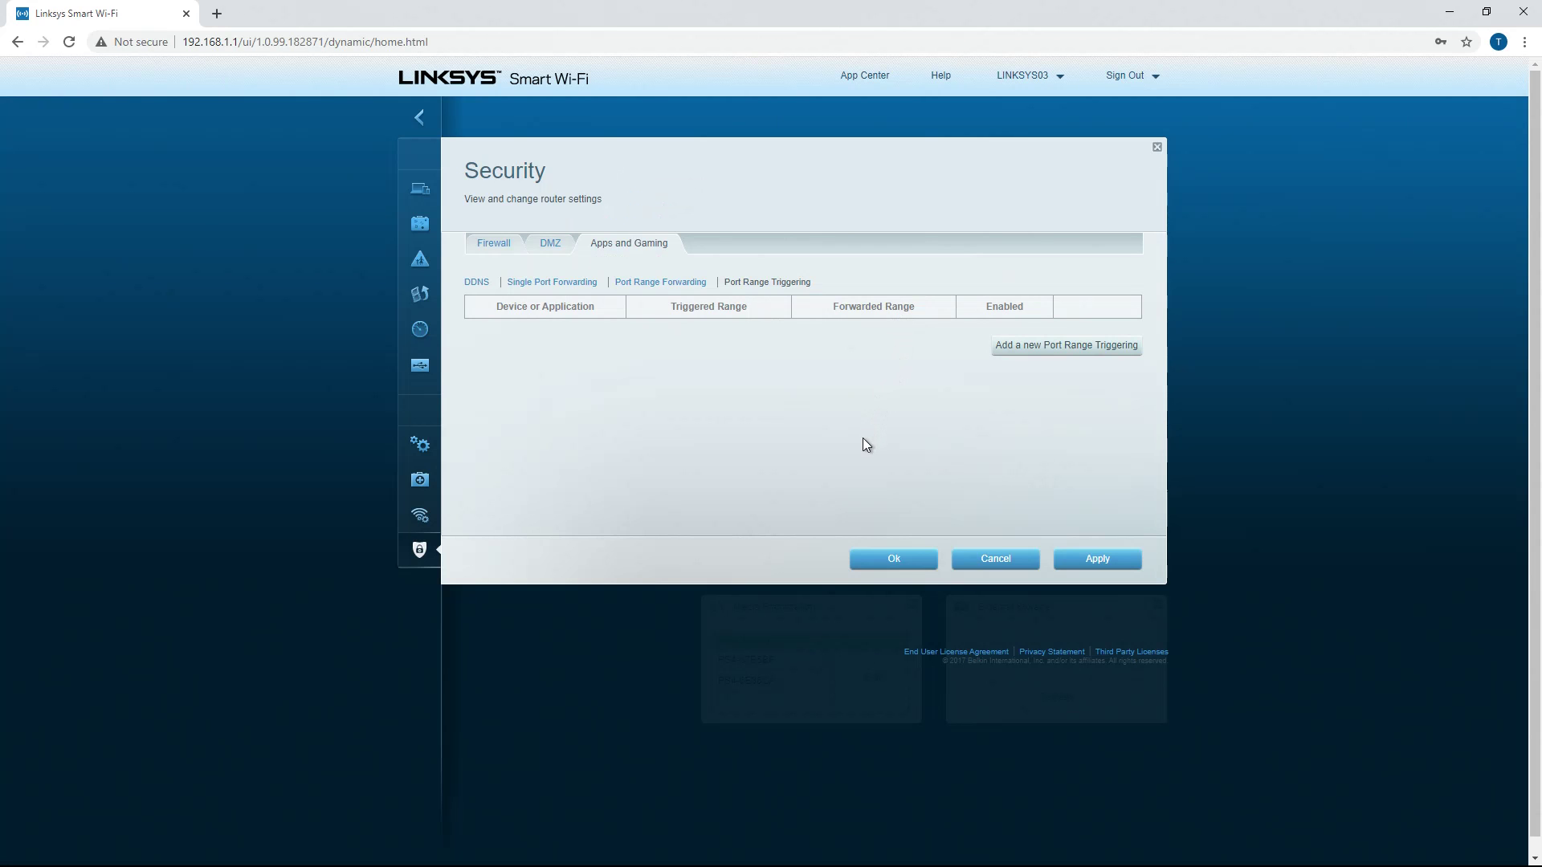
pyautogui.click(1060, 347)
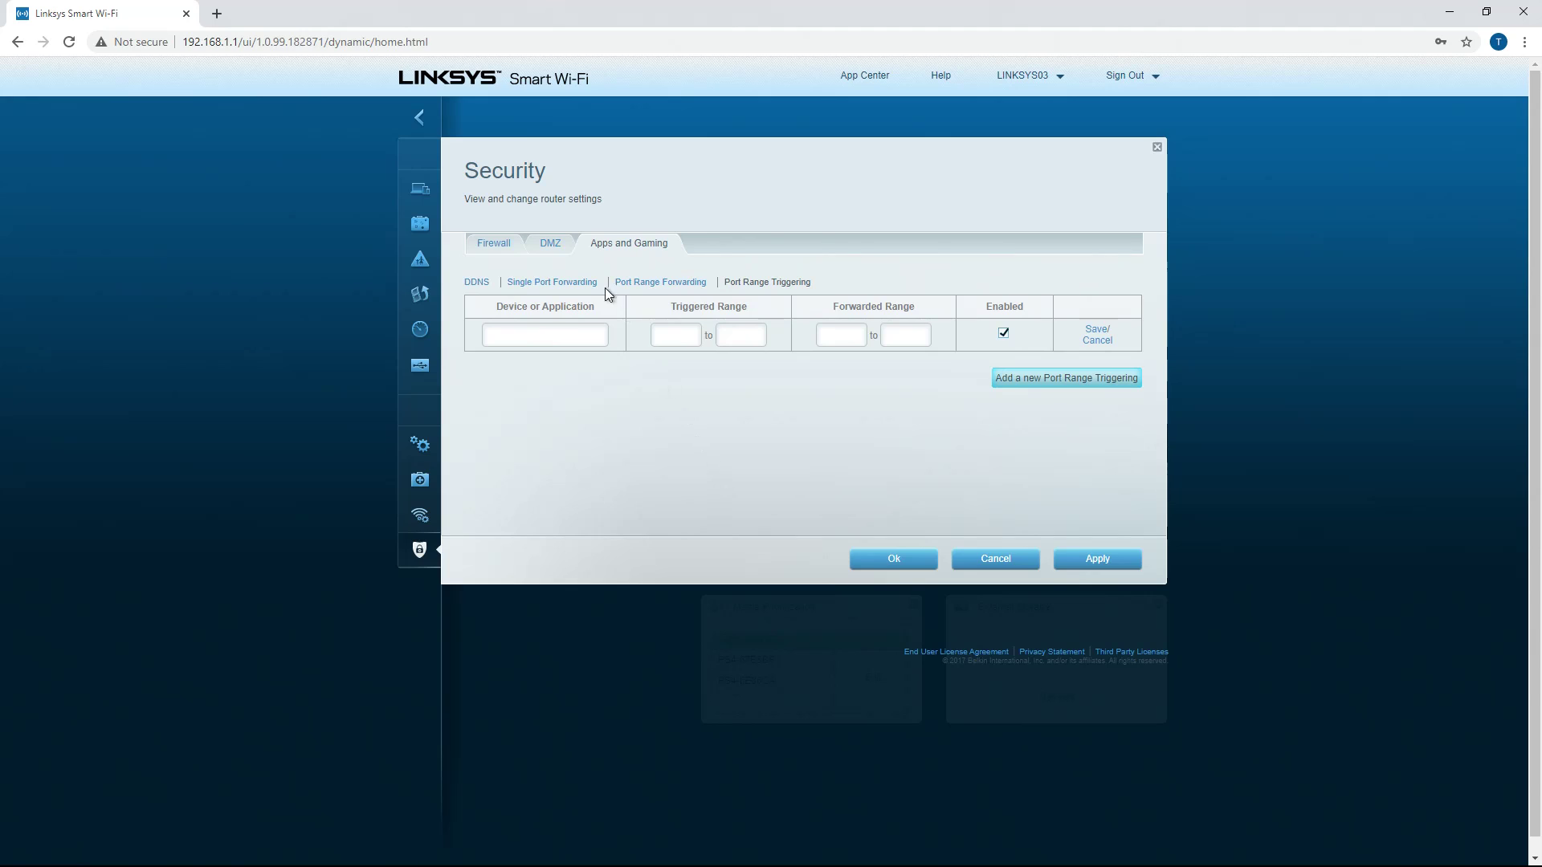
pyautogui.click(554, 245)
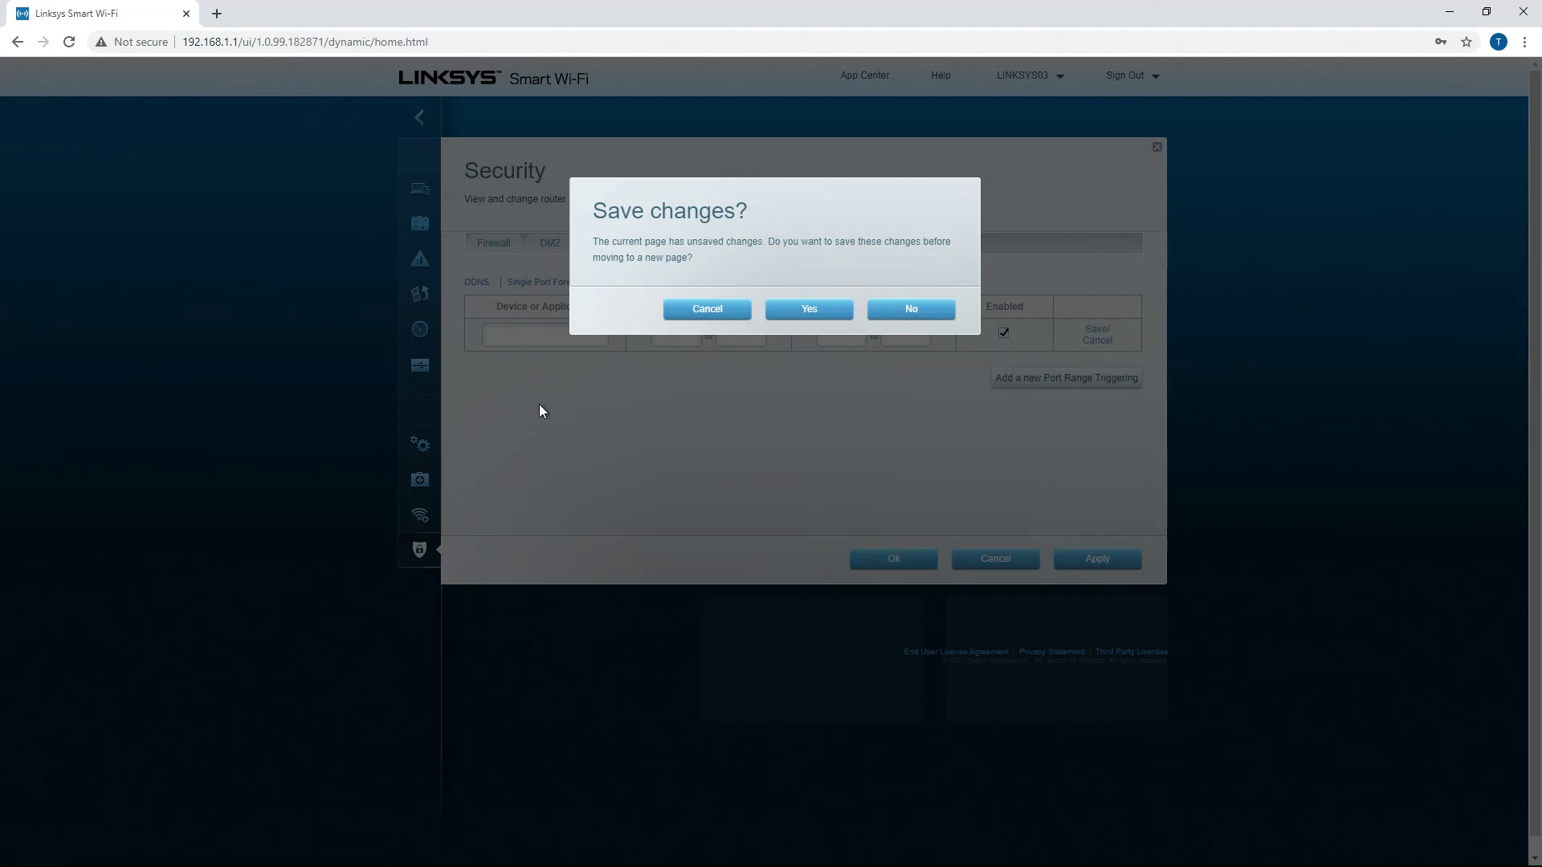
pyautogui.click(907, 310)
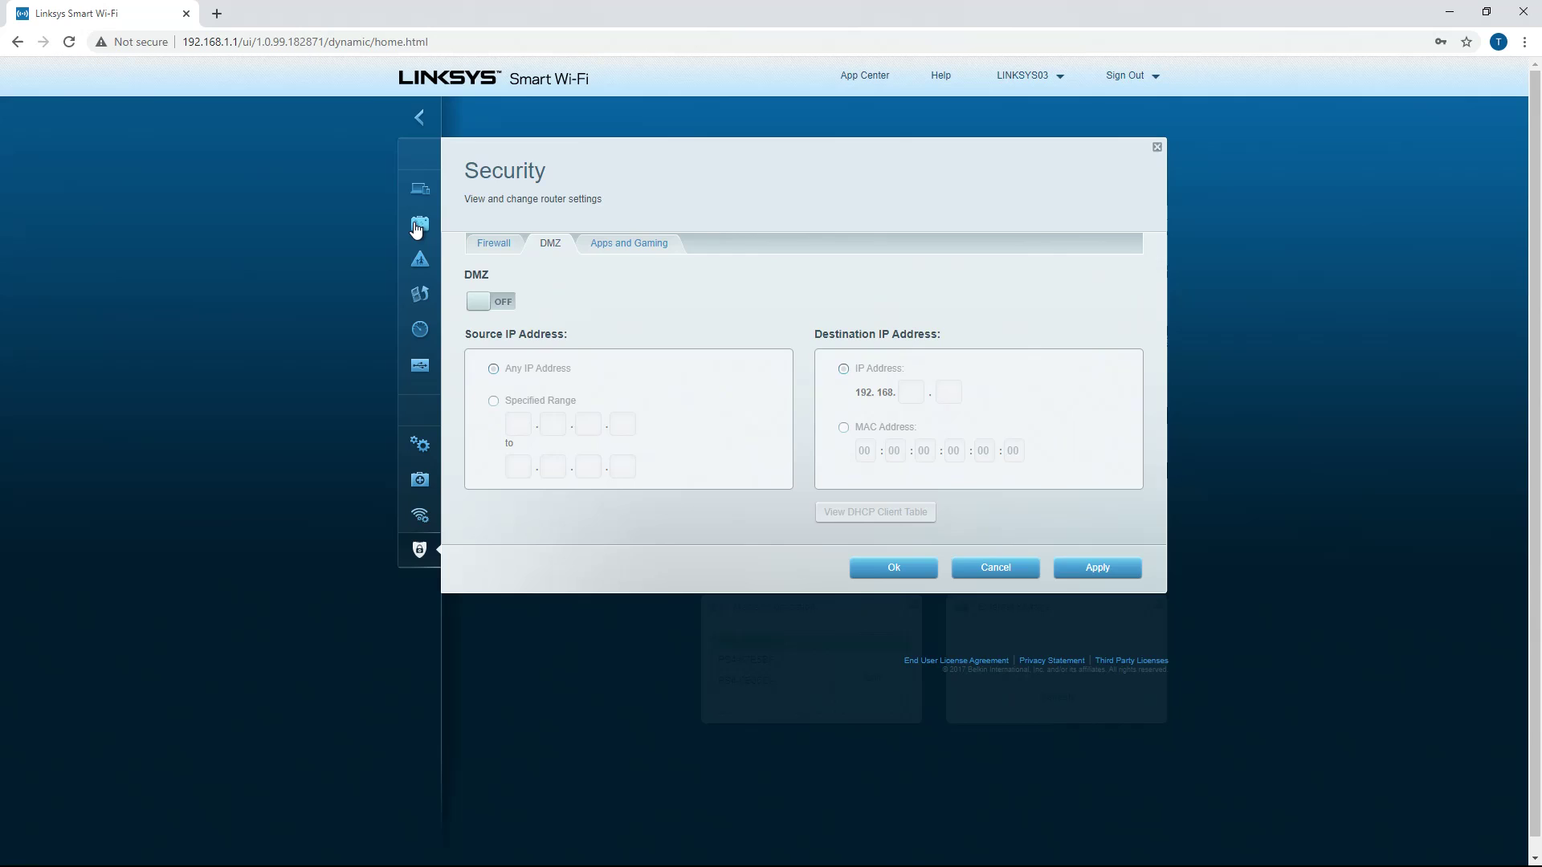
# Close the Security panel from the left navigation to get back to the home dashboard.
pyautogui.click(417, 227)
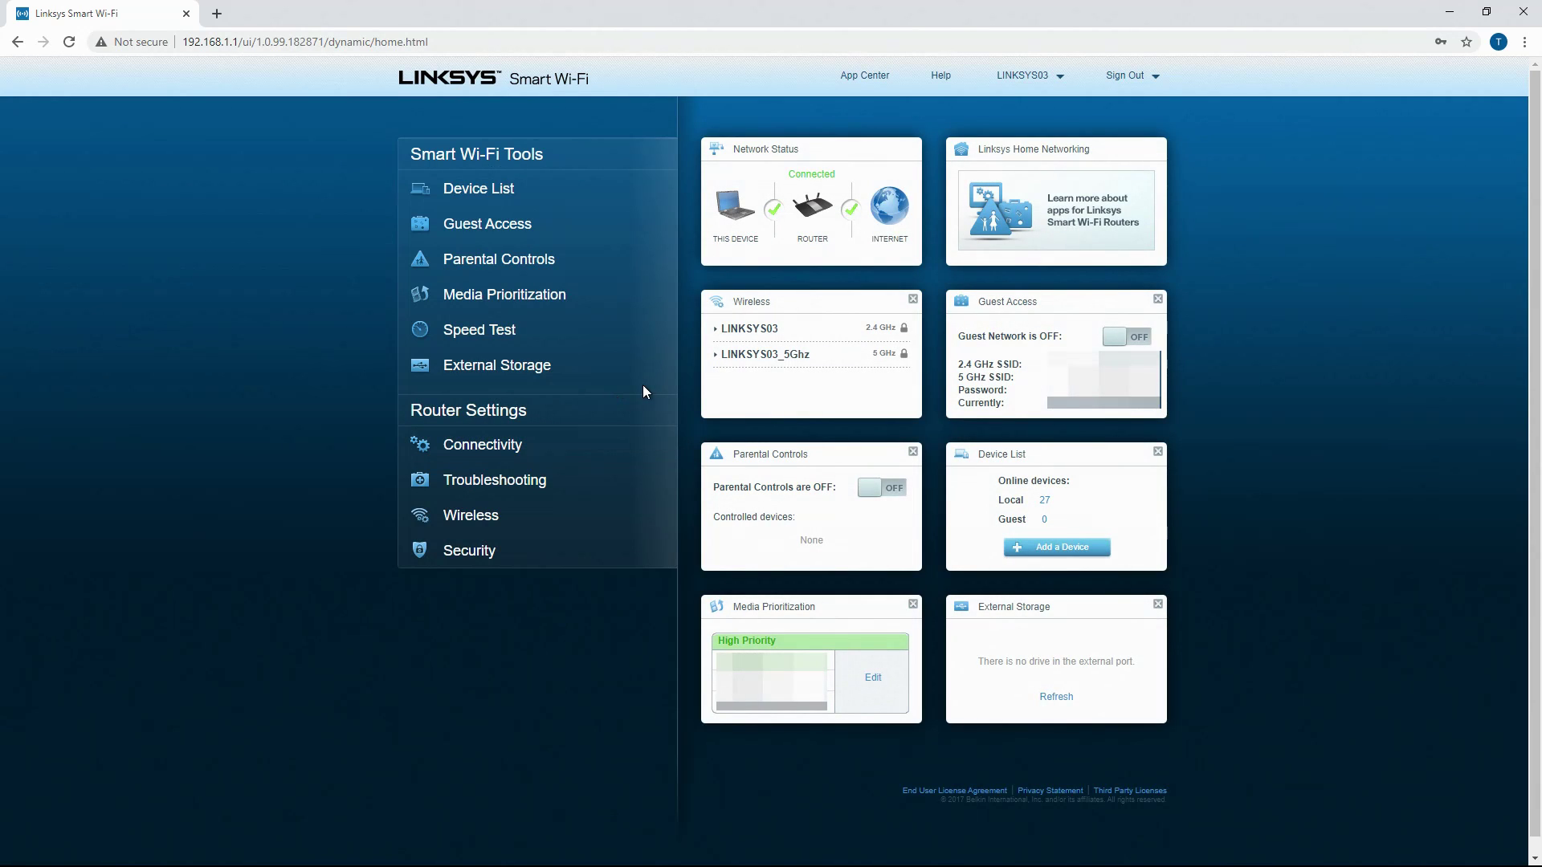